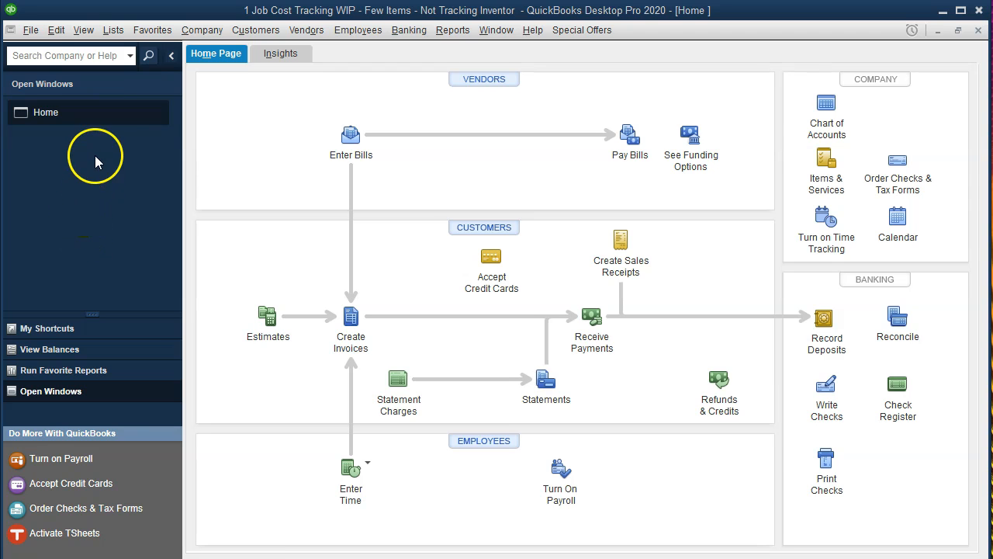
Leave the QuickBooks Home page for the Excel job cost workbook on sheet 1.16.
click(83, 30)
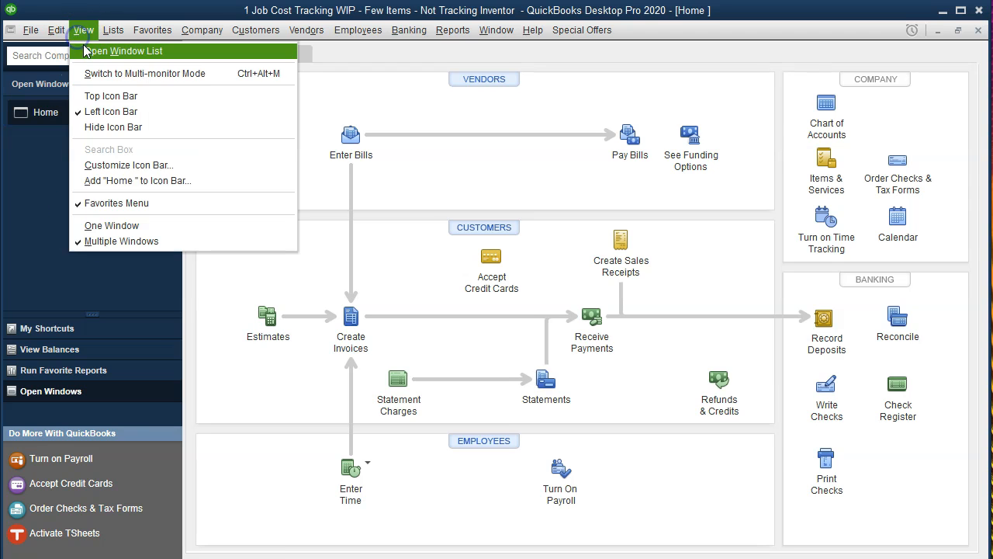
click(153, 52)
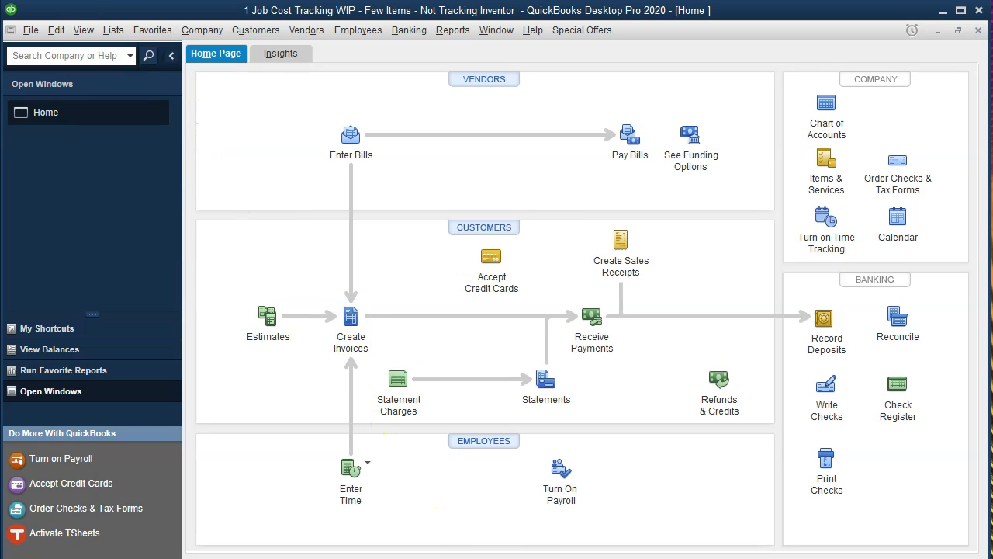
key(alt+Tab)
click(434, 439)
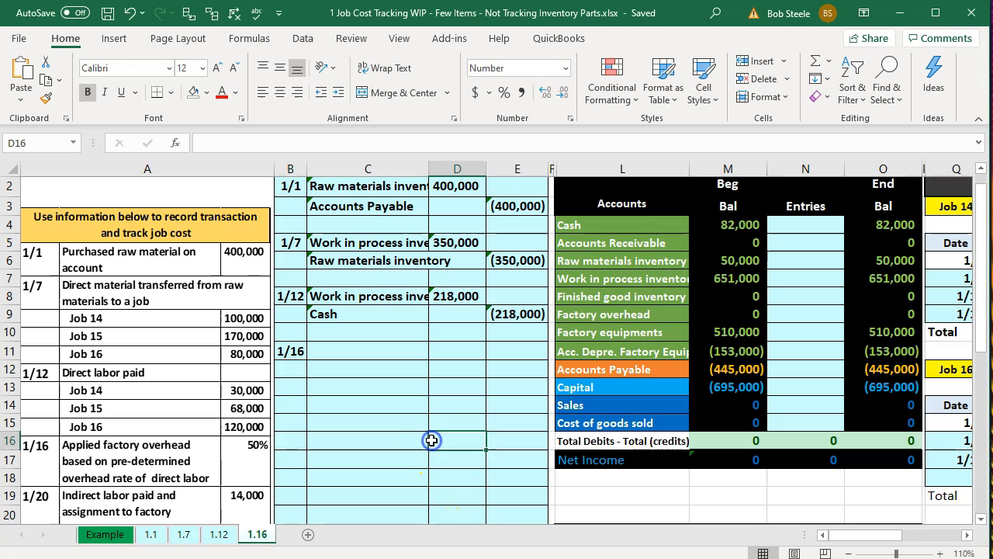
scroll(388, 403, down, 1)
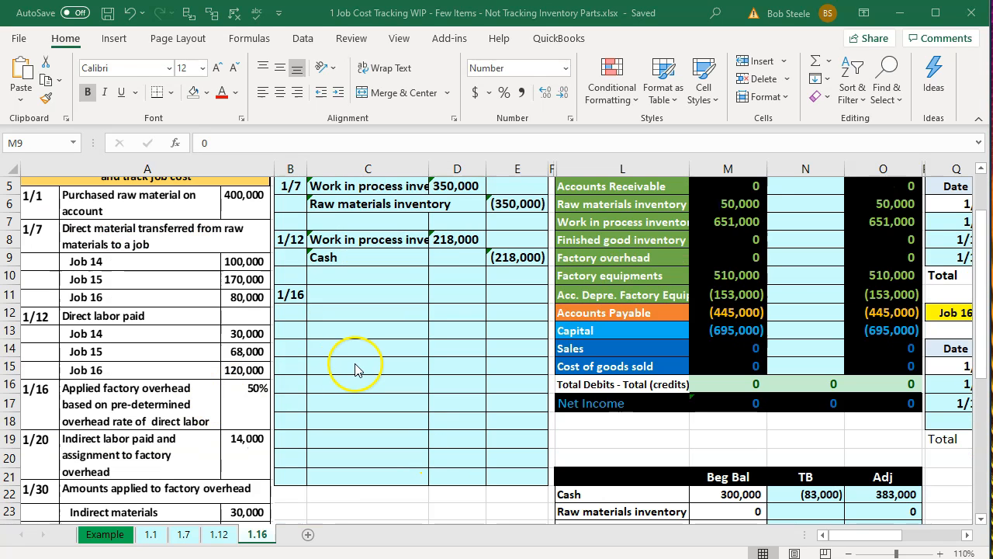
click(705, 222)
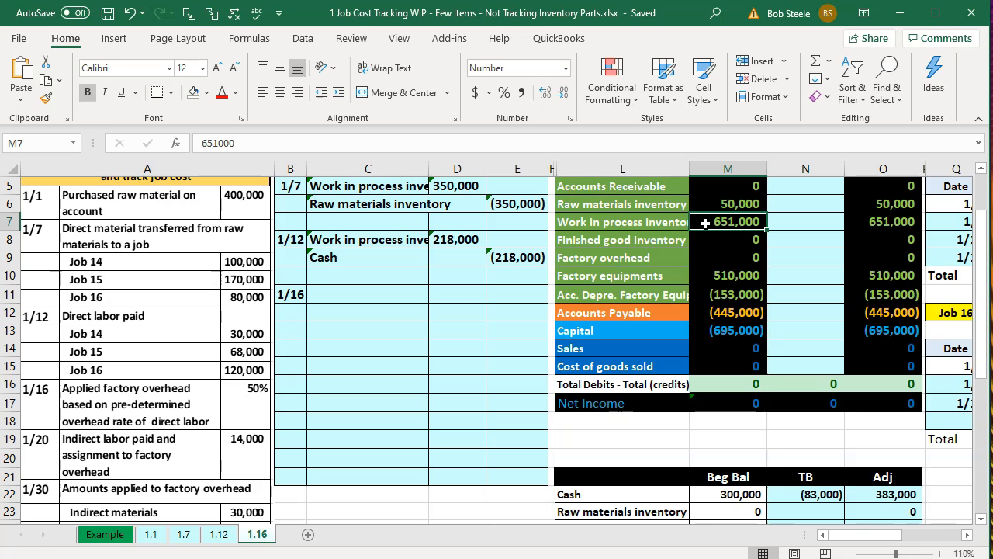
key(Right)
key(Right)
key(Right)
key(Right)
key(Right)
key(Right)
key(Right)
key(Right)
key(Right)
key(Right)
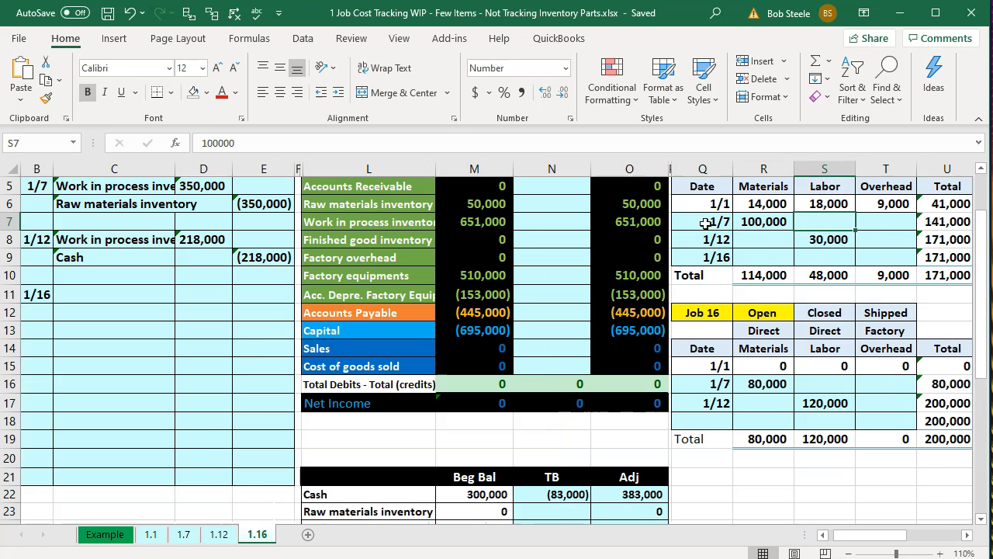
key(Up)
key(Up)
key(Up)
key(Up)
key(Left)
key(Left)
key(Left)
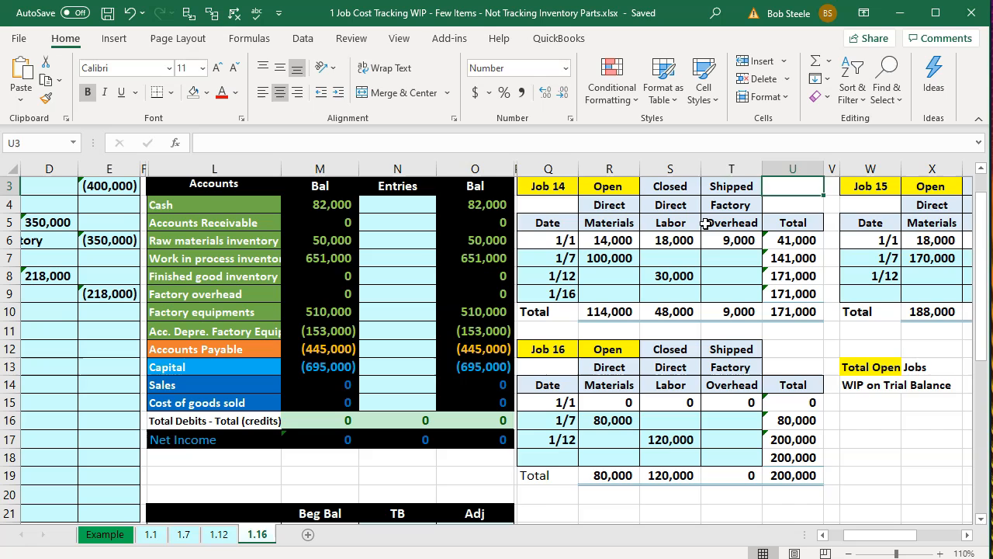
key(Up)
key(Left)
key(Left)
key(Down)
key(Down)
key(Down)
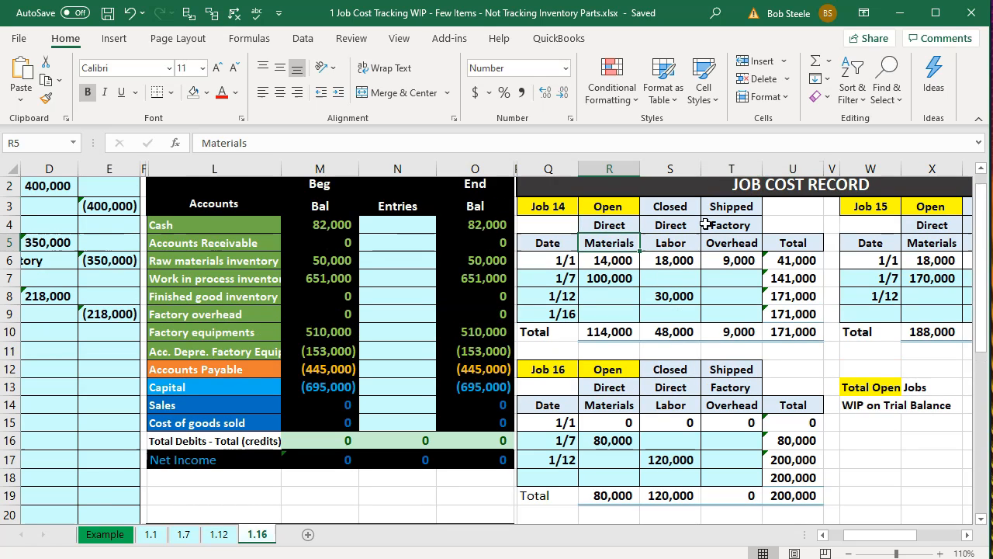
key(Right)
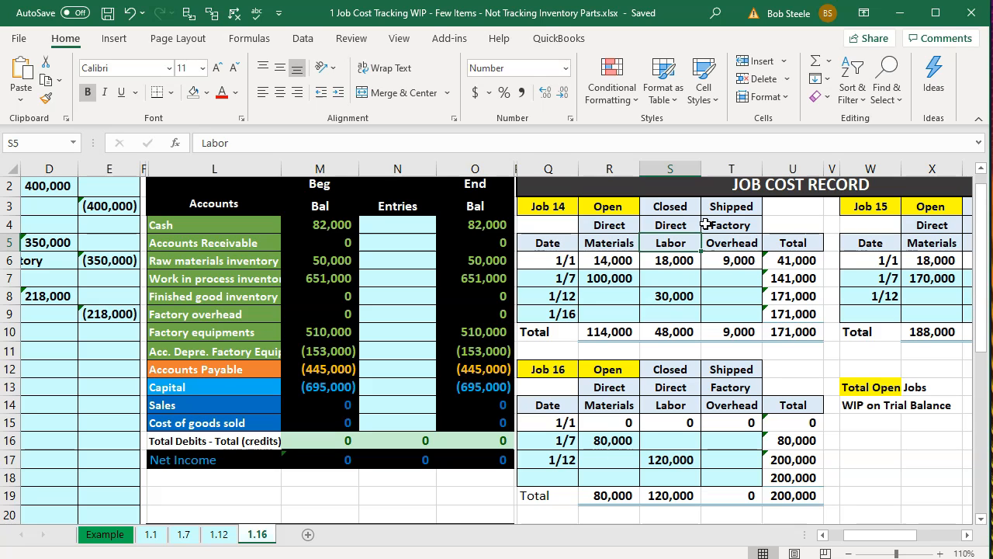
key(Right)
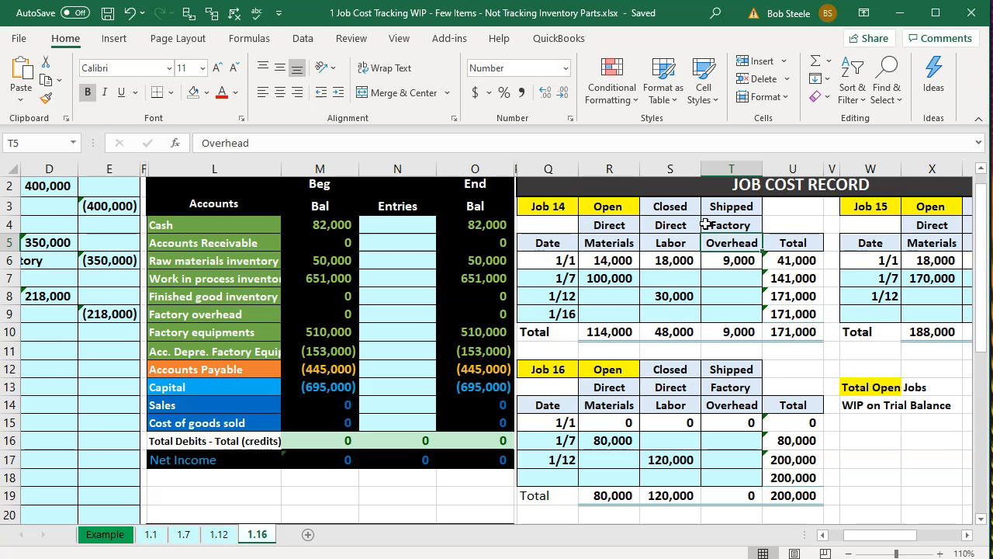
key(Left)
key(Left)
key(Left)
key(Left)
key(Left)
key(Left)
key(Left)
key(Left)
key(Left)
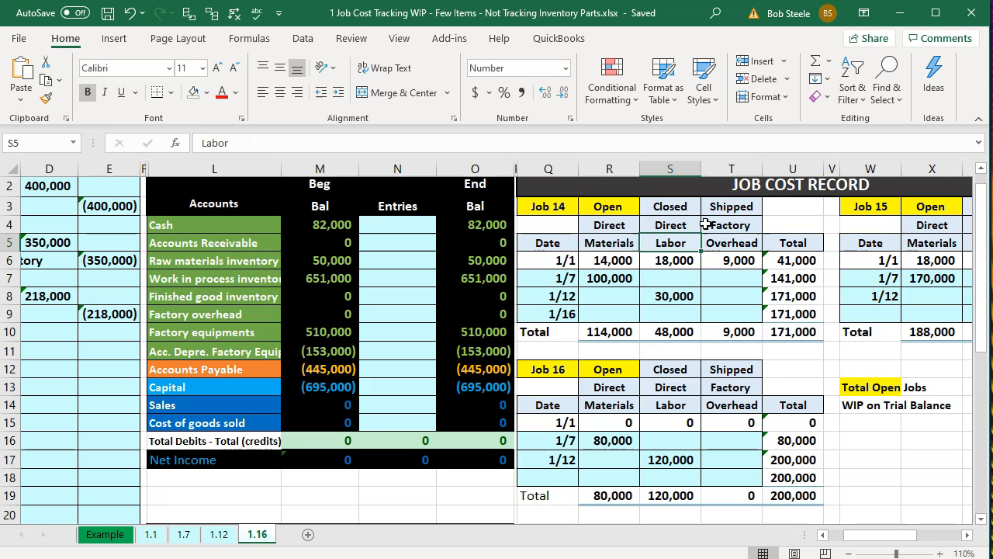
key(Left)
key(Left)
key(Left)
key(Left)
key(Left)
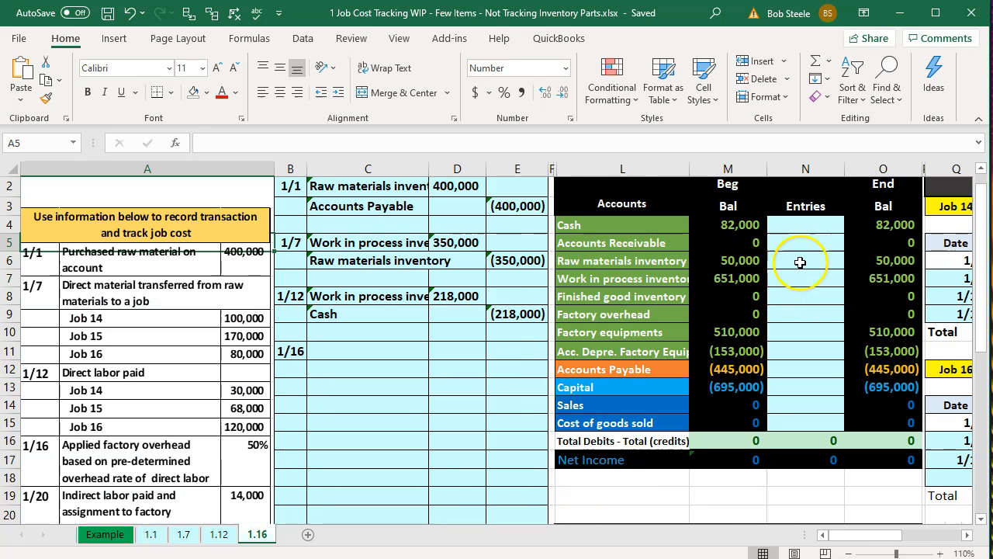
click(745, 313)
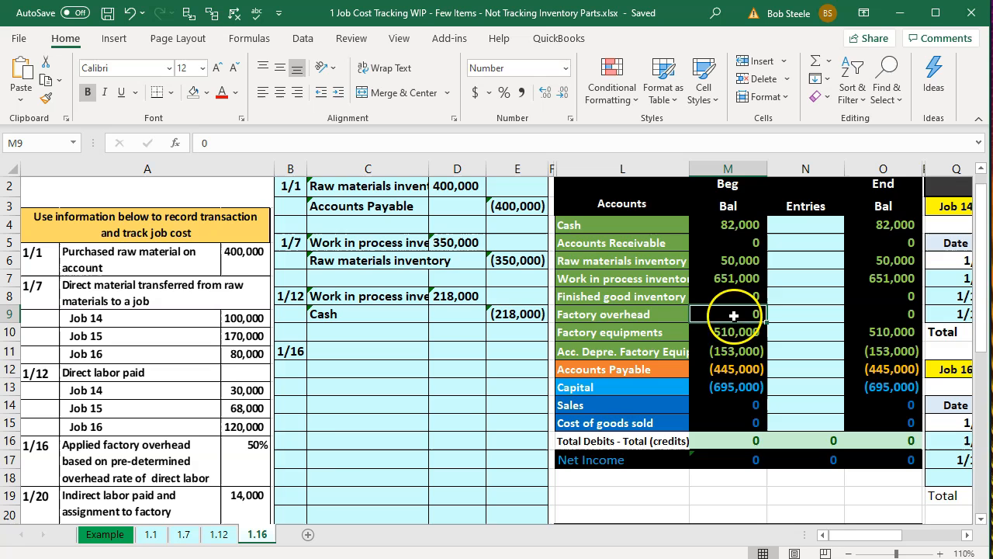
scroll(349, 439, down, 4)
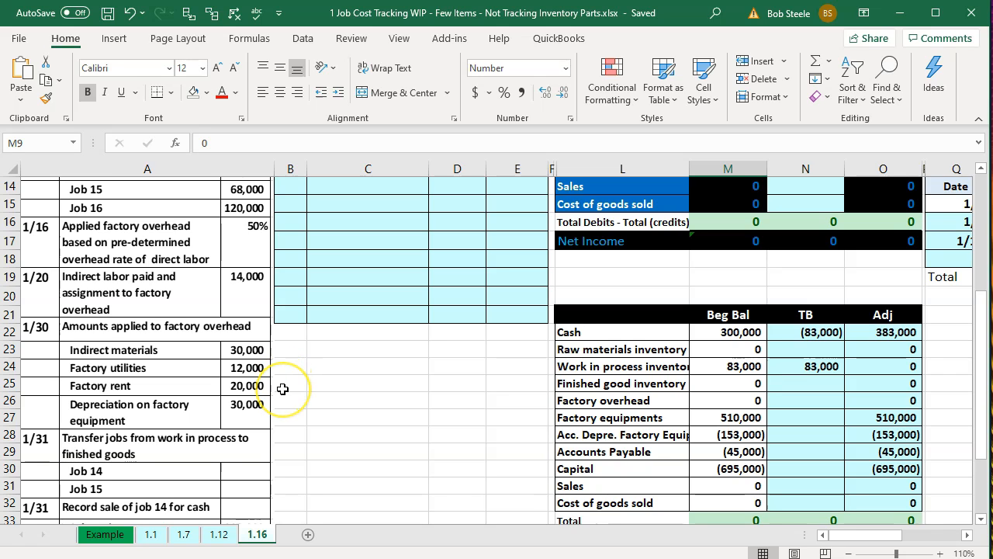
scroll(327, 389, up, 2)
scroll(328, 390, up, 3)
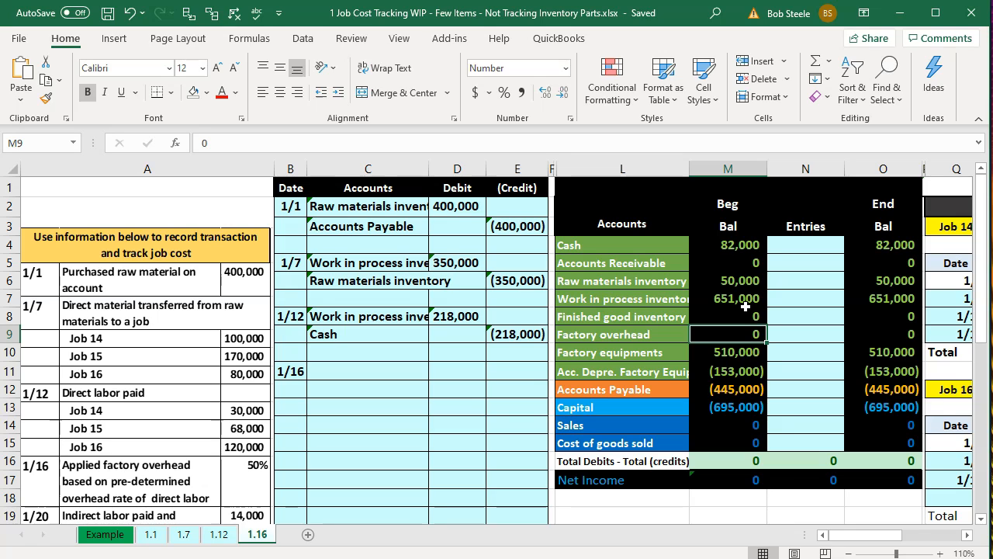
click(448, 367)
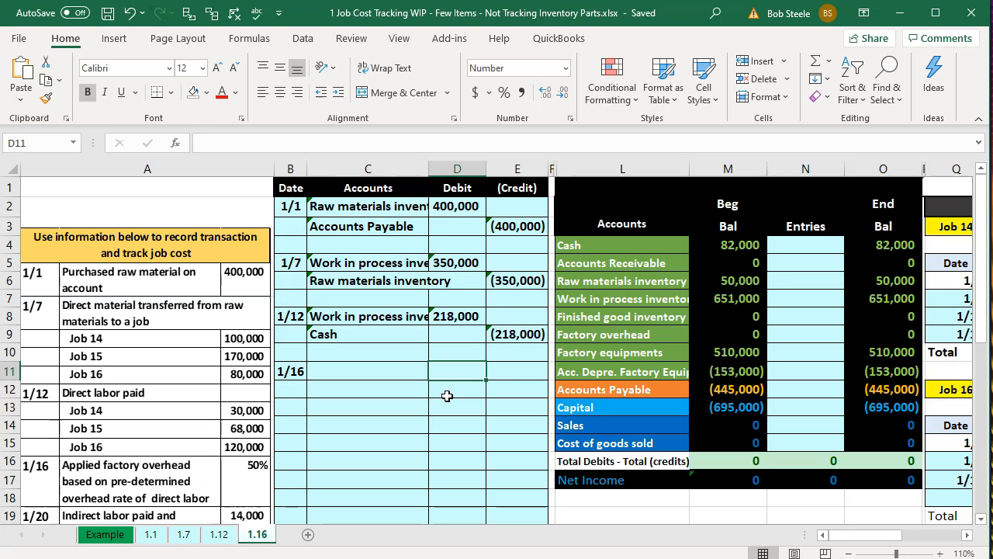
key(Right)
key(Right)
key(Right)
key(Right)
key(Right)
key(Right)
key(Right)
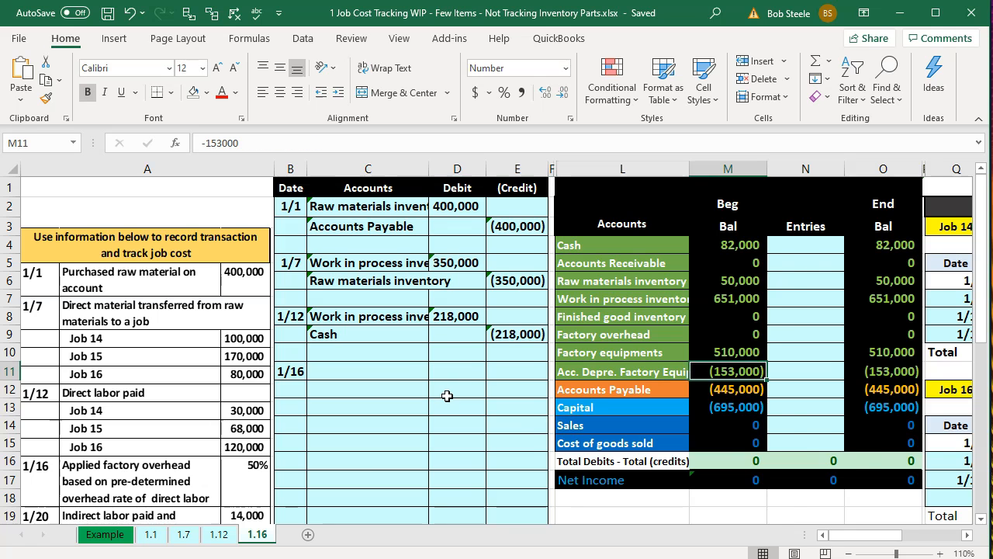
key(Right)
key(Right)
key(Right)
key(Right)
key(Right)
key(Right)
key(Right)
key(Right)
key(Right)
key(Right)
key(Right)
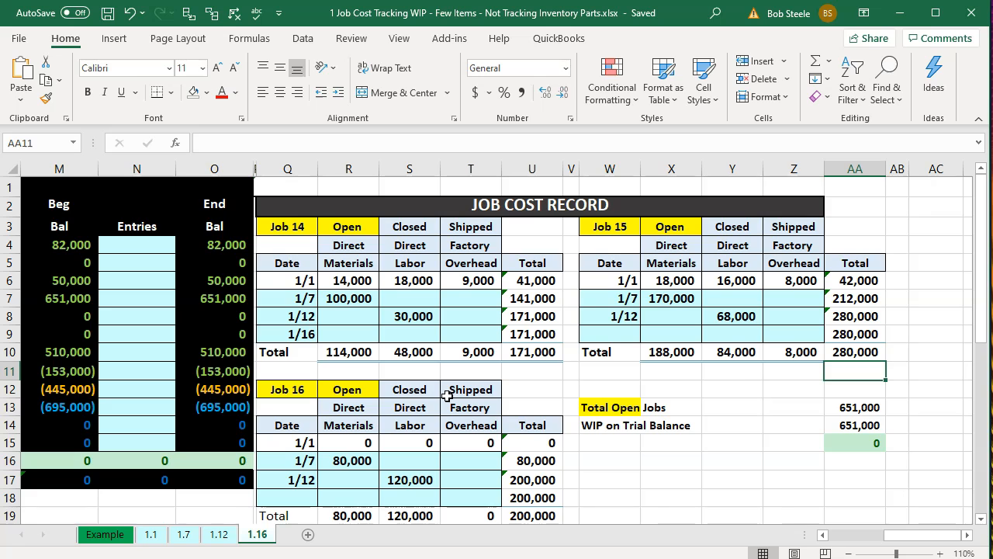
key(Left)
key(Left)
key(Left)
key(Left)
key(Left)
key(Left)
key(Left)
key(Left)
key(Left)
key(Left)
key(Left)
key(Left)
key(Left)
key(Left)
key(Left)
key(Left)
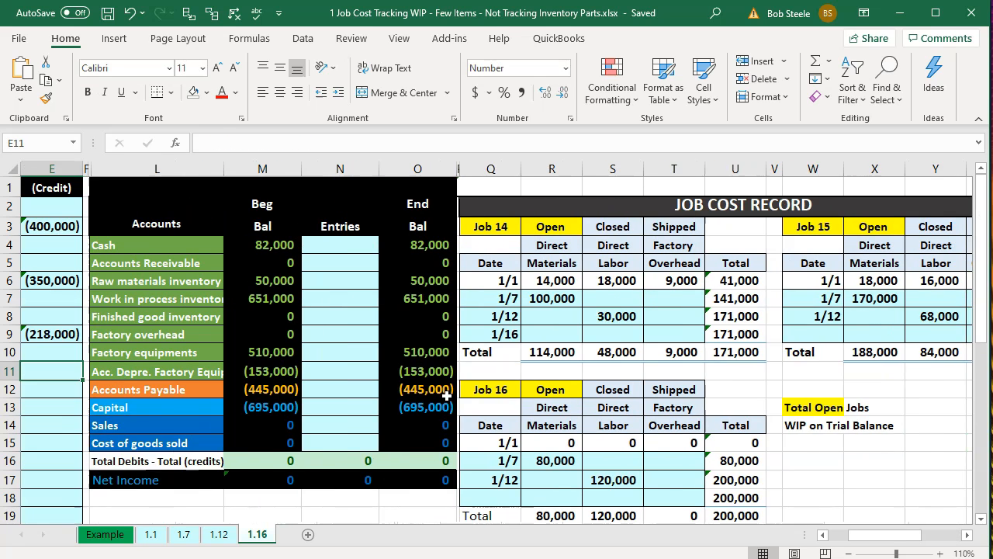
key(Right)
key(Right)
key(Up)
key(Up)
key(Right)
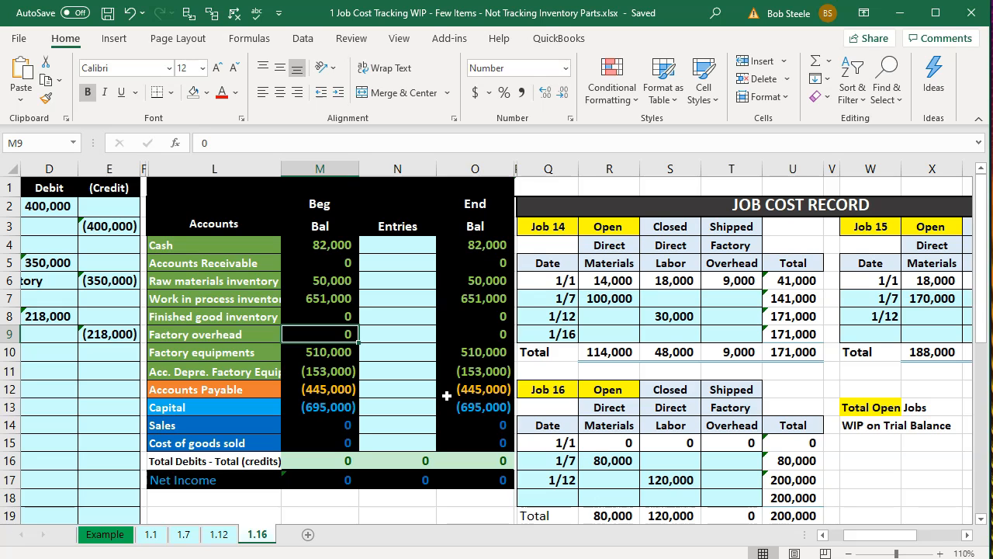
key(Up)
key(Up)
key(Down)
key(Down)
key(Up)
key(Up)
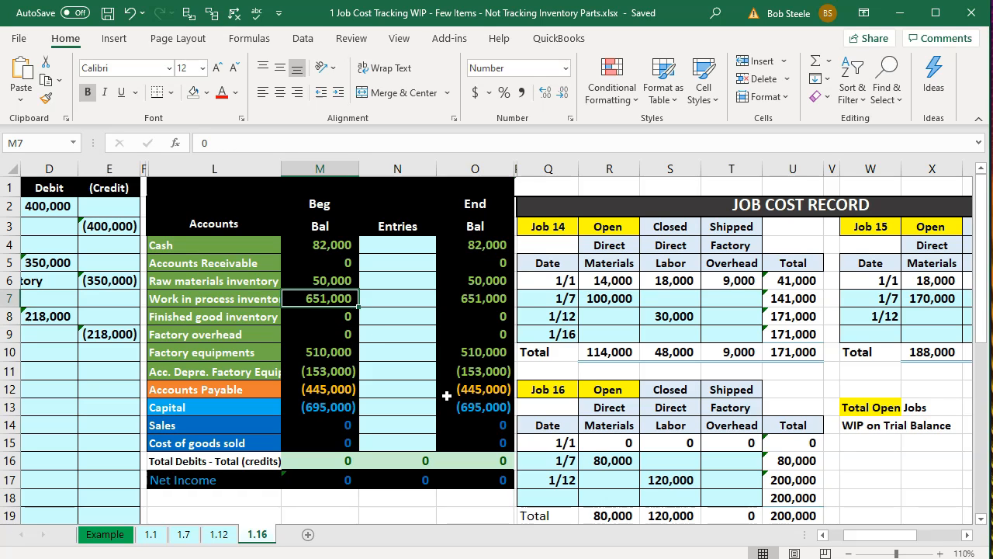
key(Right)
key(Right)
key(Right)
key(Right)
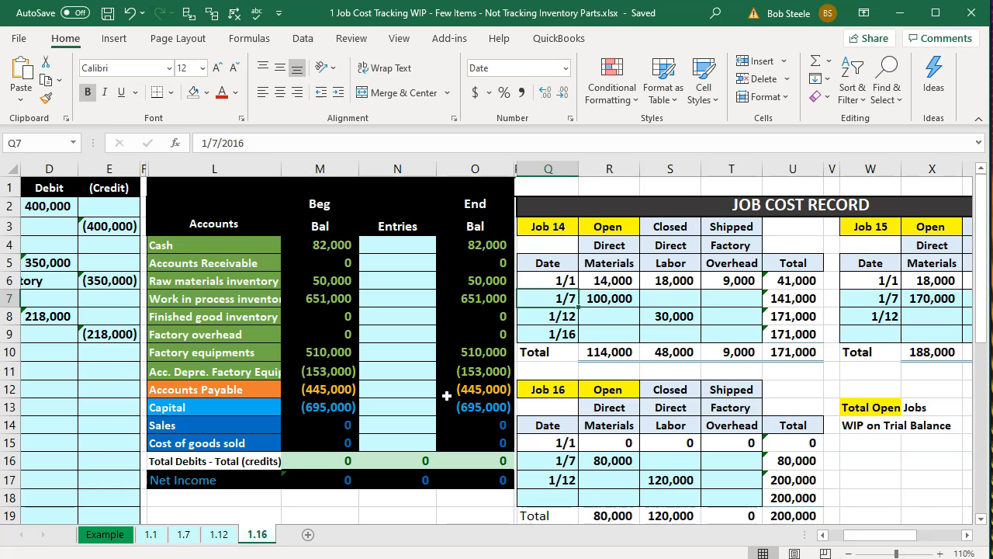
key(Left)
key(Left)
key(Left)
key(Down)
key(Down)
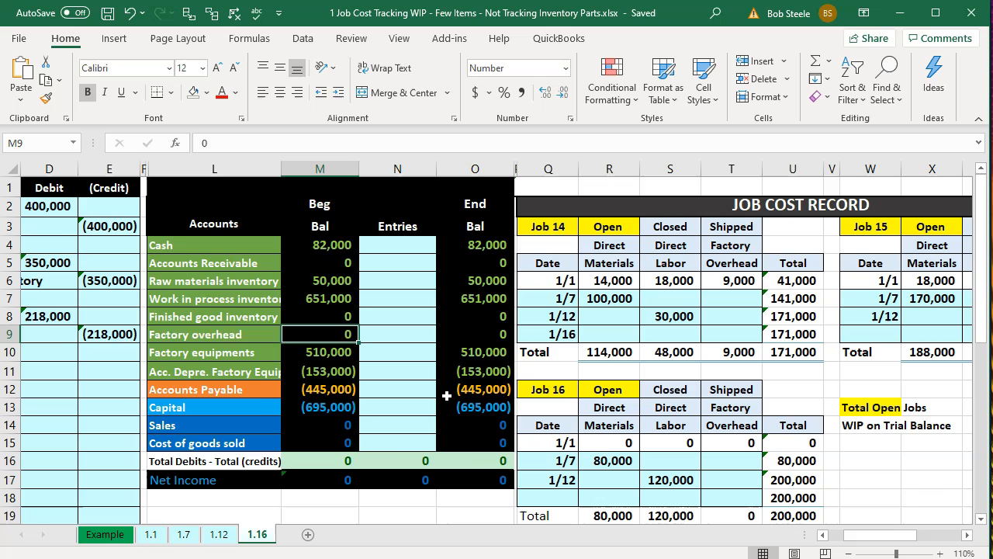
key(Left)
key(Left)
key(Left)
key(Left)
key(Left)
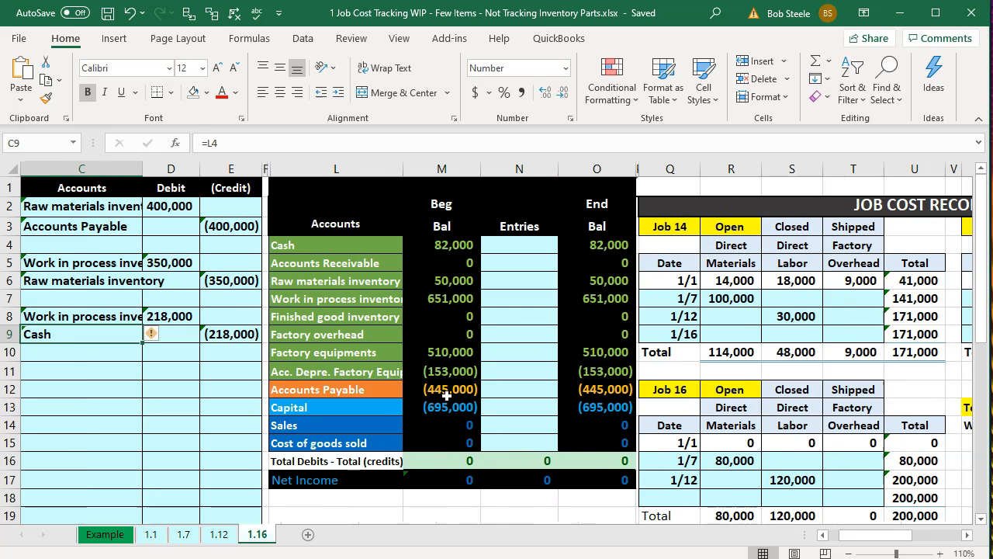
Link the 1/16 entry's accounts to Work in process inventory and Factory overhead in the trial balance.
key(Left)
key(Left)
key(Down)
key(Down)
key(Right)
key(Right)
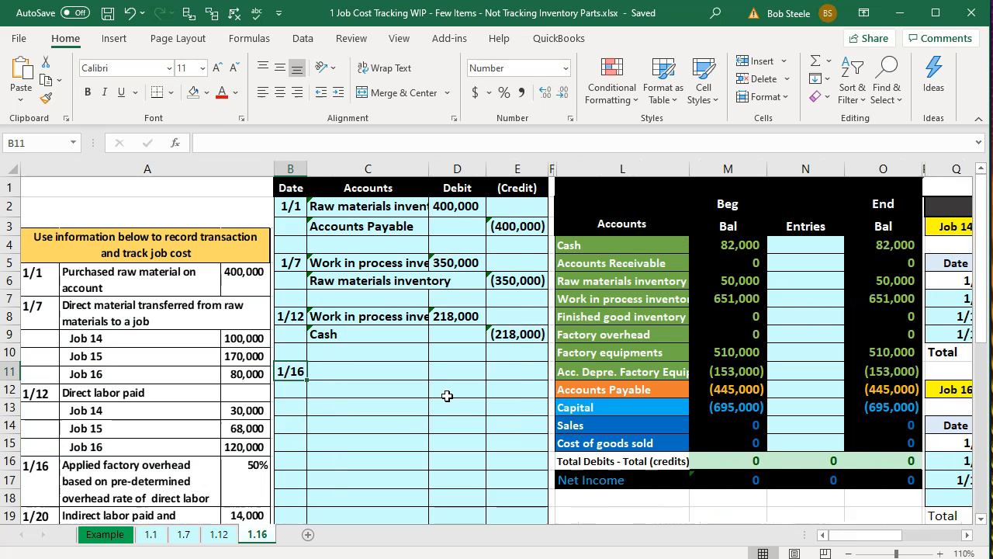
text(=)
key(Right)
key(Right)
key(Right)
key(Right)
key(Up)
key(Up)
key(Up)
key(Up)
key(Return)
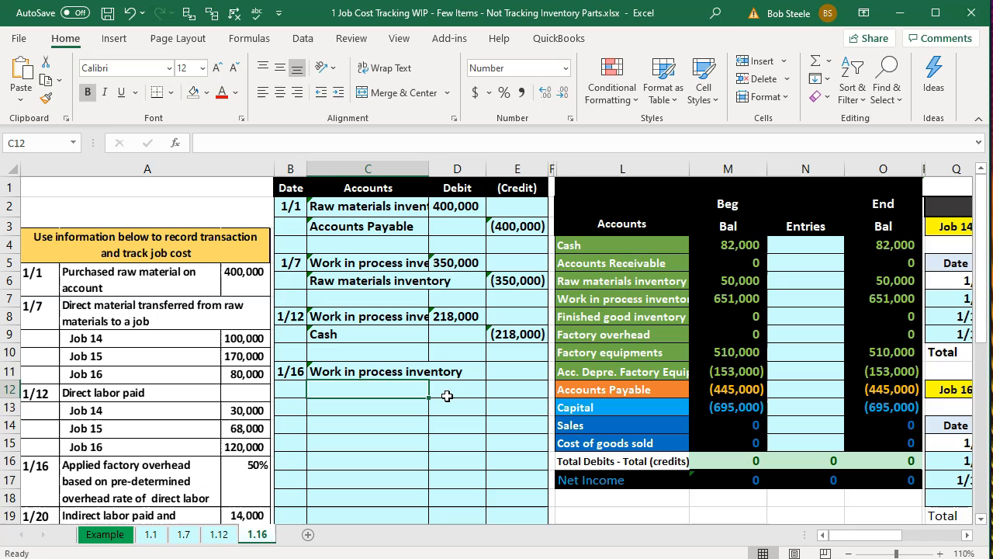
text(=)
key(Right)
key(Right)
key(Right)
key(Right)
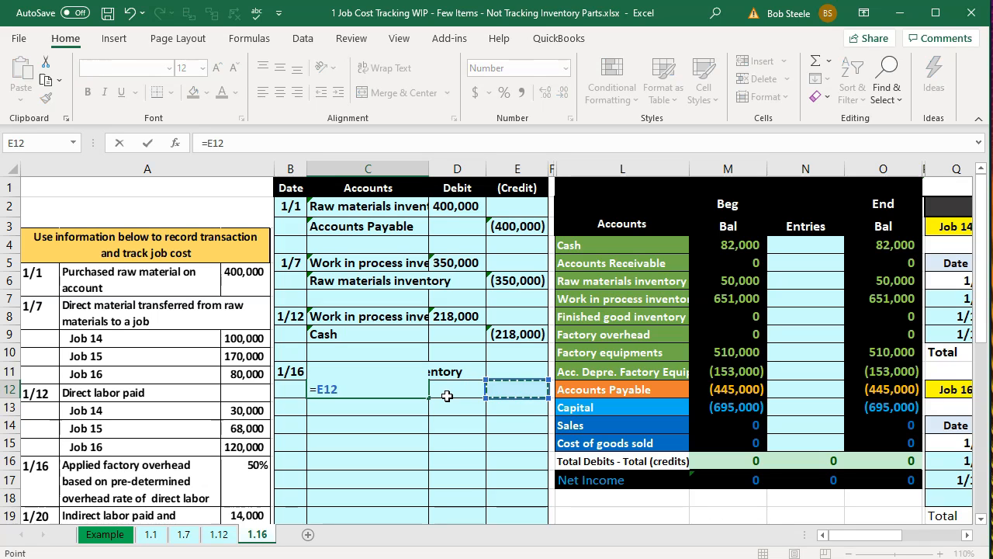
key(Up)
key(Up)
key(Up)
key(Return)
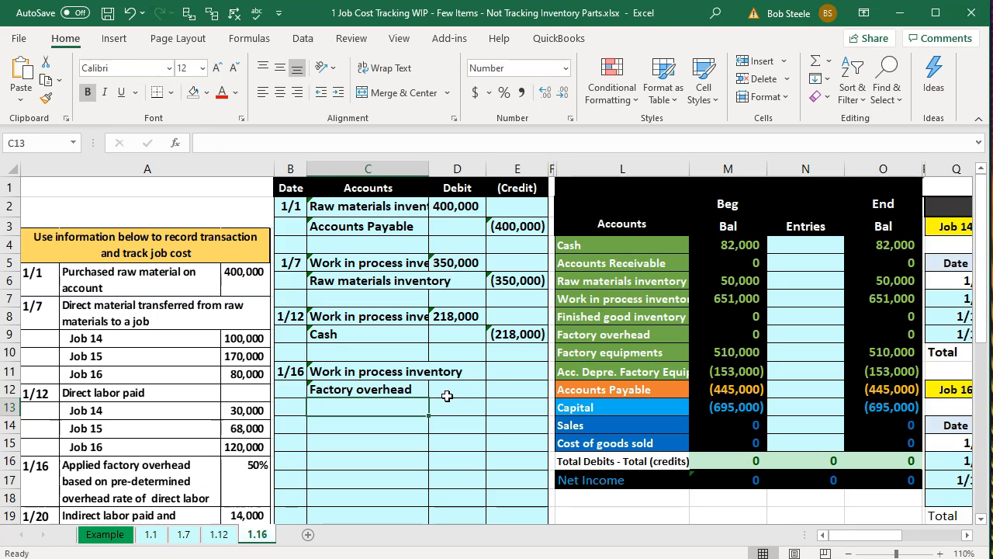
Start a formula in the 1/16 debit cell D11, then cancel it, leaving it empty.
key(Up)
key(Right)
key(Up)
text(=)
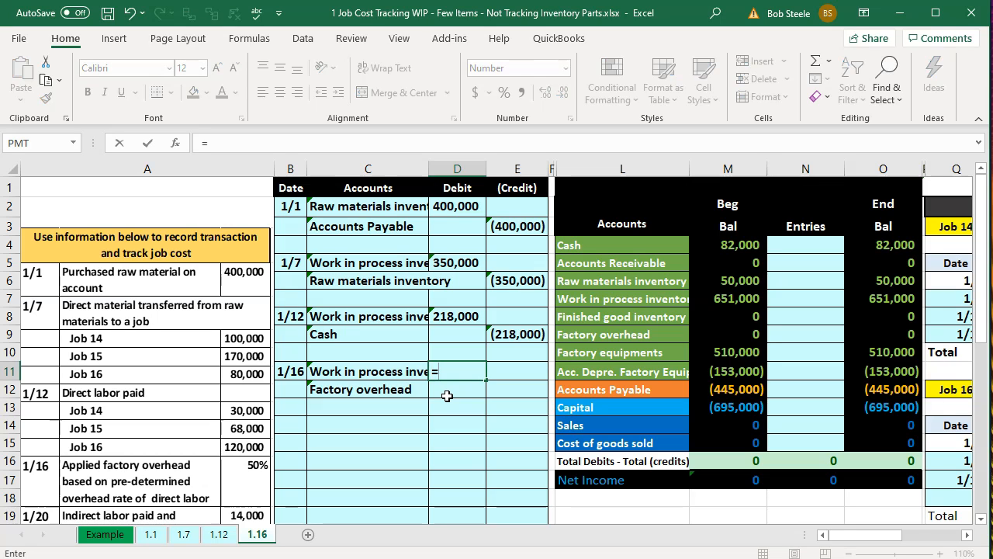
key(Escape)
key(Right)
key(Right)
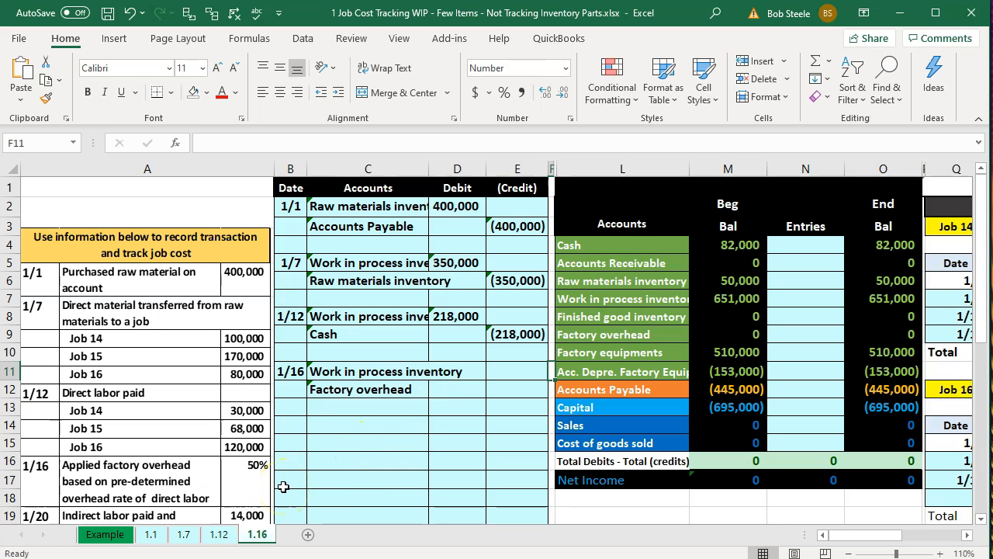
click(457, 410)
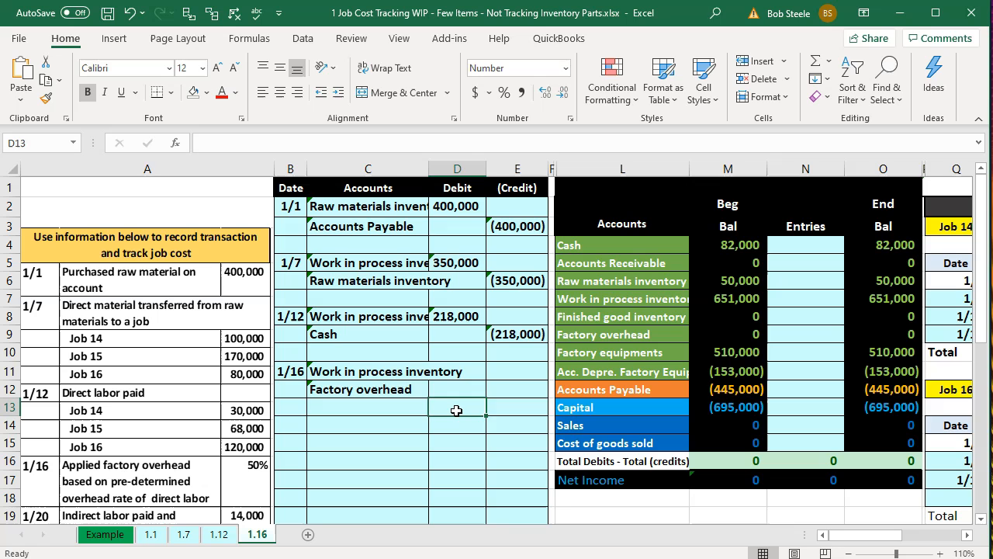
key(Right)
key(Right)
key(Right)
key(Right)
key(Right)
key(Right)
key(Right)
key(Right)
key(Right)
key(Right)
key(Right)
key(Right)
key(Right)
key(Right)
key(Right)
key(Right)
key(Right)
key(Right)
key(Right)
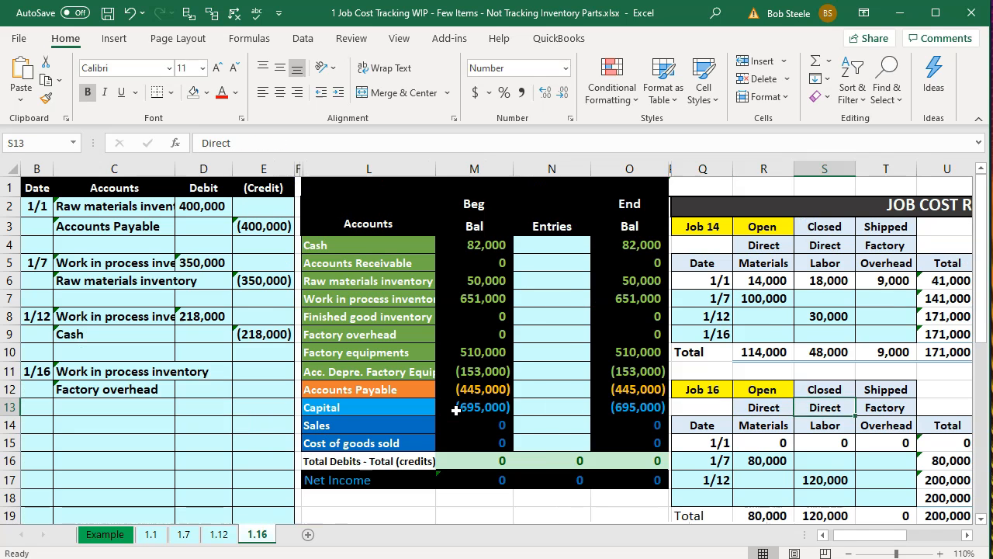
key(Right)
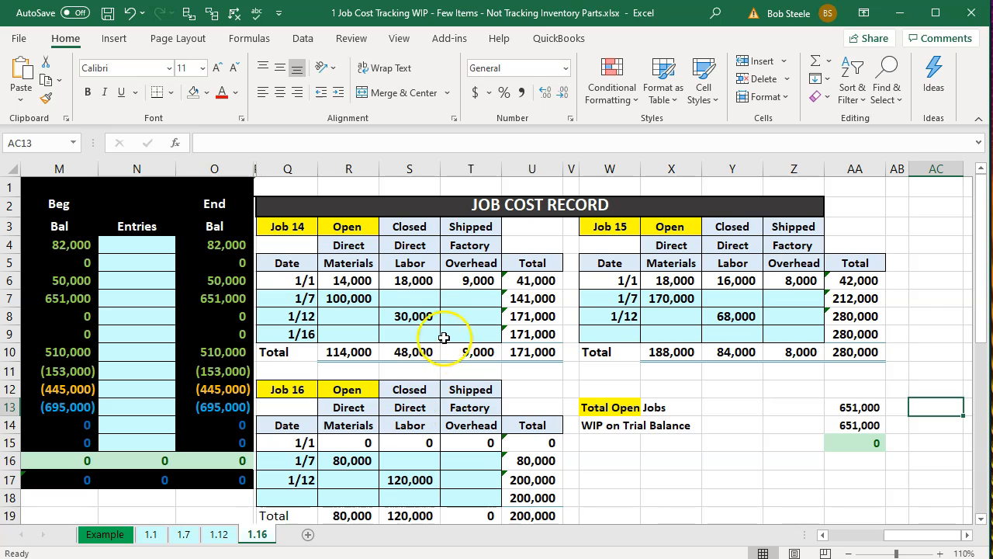
click(418, 315)
click(411, 481)
click(733, 316)
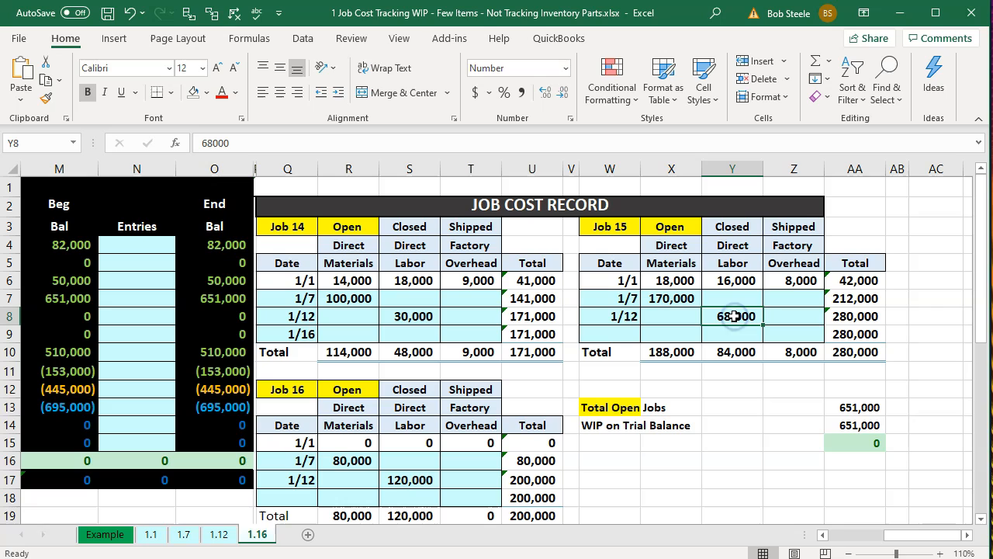
click(487, 332)
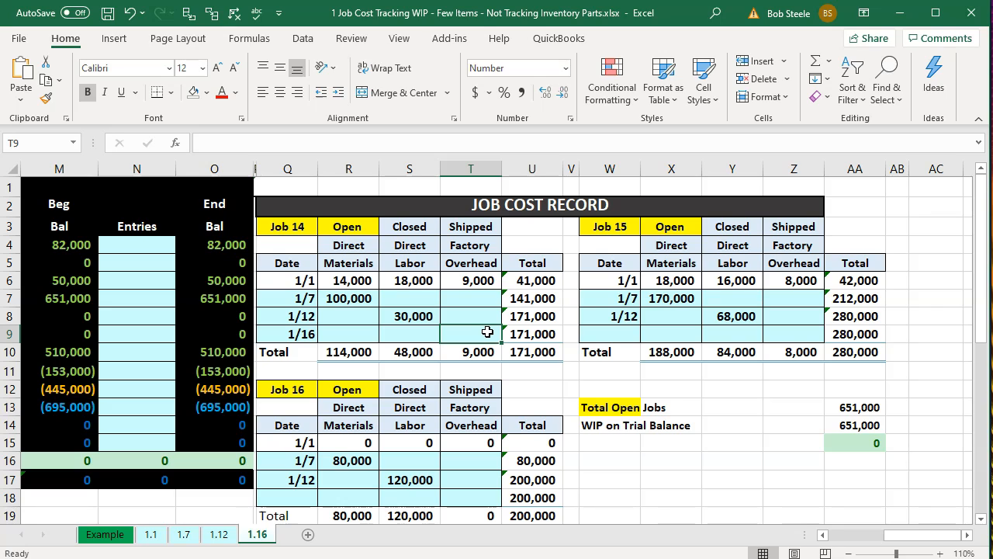
click(469, 498)
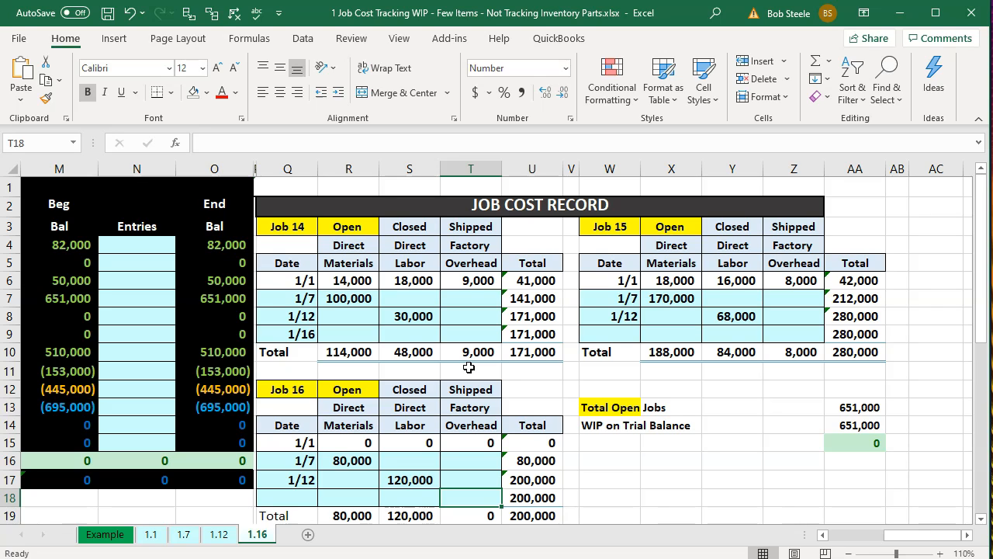
Enter Job 14's 1/16 applied overhead as =S8*.5, giving 15,000.
click(466, 334)
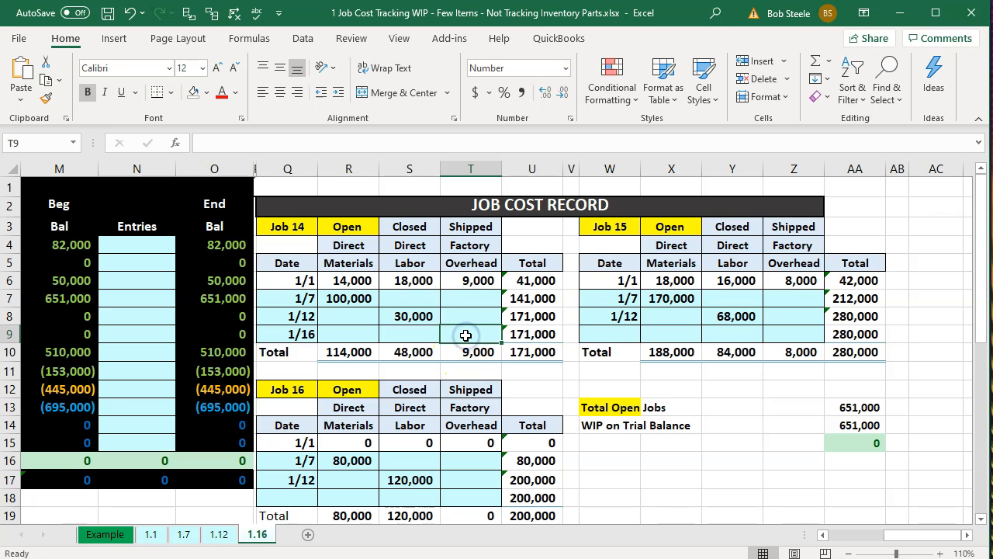
text(=)
key(Left)
key(Up)
text(*.5)
key(Return)
Enter Job 15's 1/16 applied overhead as =Y8*.5, giving 34,000.
key(Right)
key(Right)
key(Right)
key(Right)
key(Right)
key(Right)
key(Up)
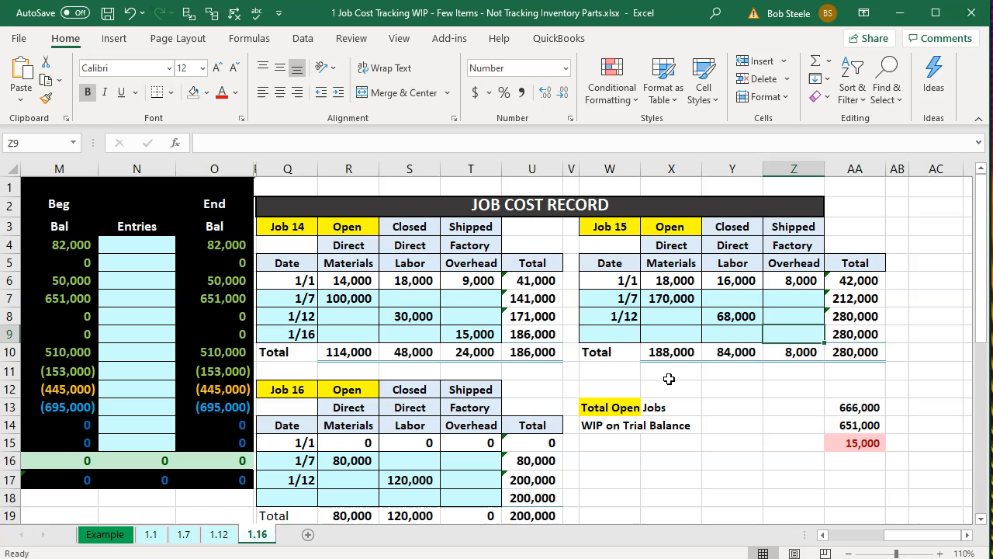
text(=)
key(Left)
key(Up)
text(*.5)
key(Return)
Enter Job 16's 1/16 applied overhead in T18 as =S17*.5, giving 60,000.
key(Down)
key(Down)
key(Down)
key(Down)
key(Down)
key(Down)
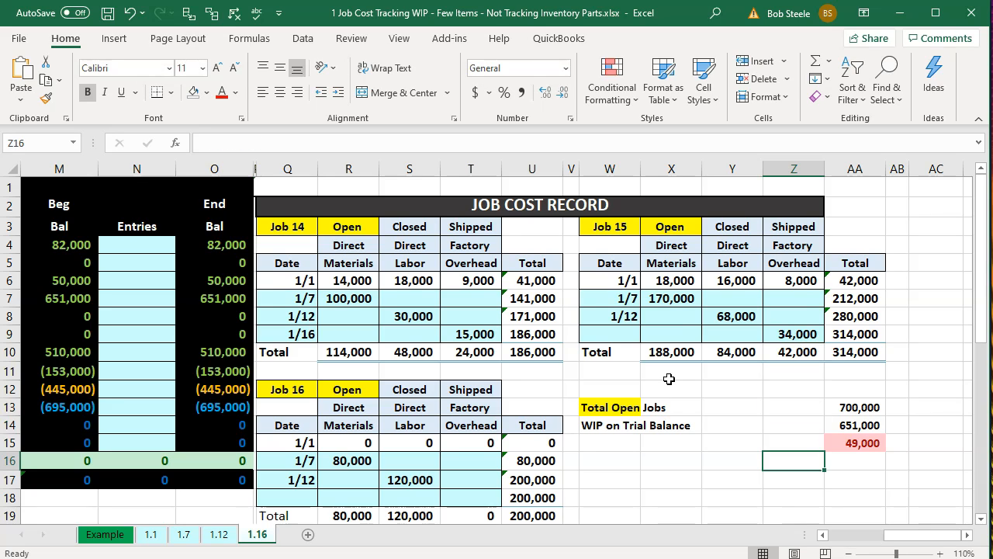
key(Left)
key(Left)
key(Left)
key(Left)
key(Left)
key(Left)
key(Down)
key(Down)
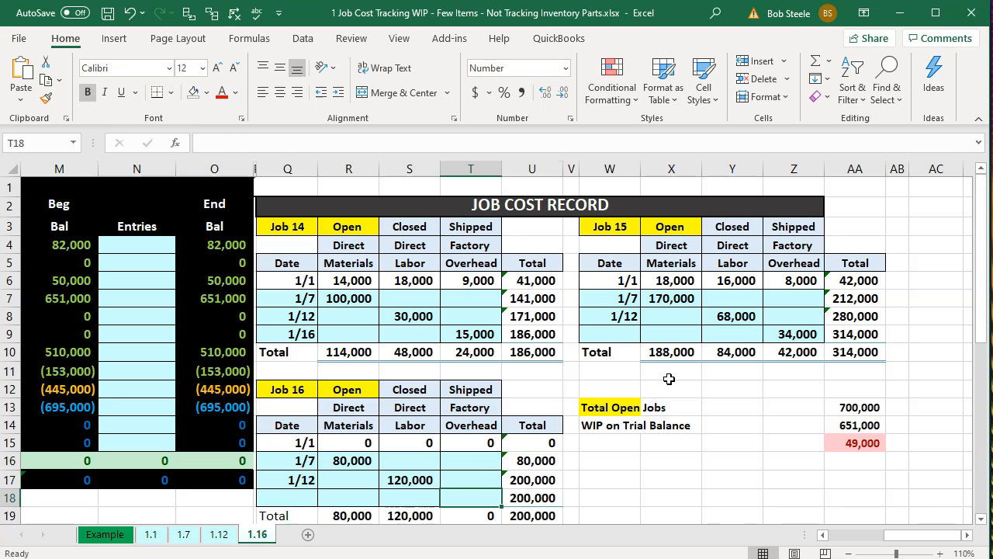
text(=)
key(Up)
key(Left)
text(*.5)
key(Return)
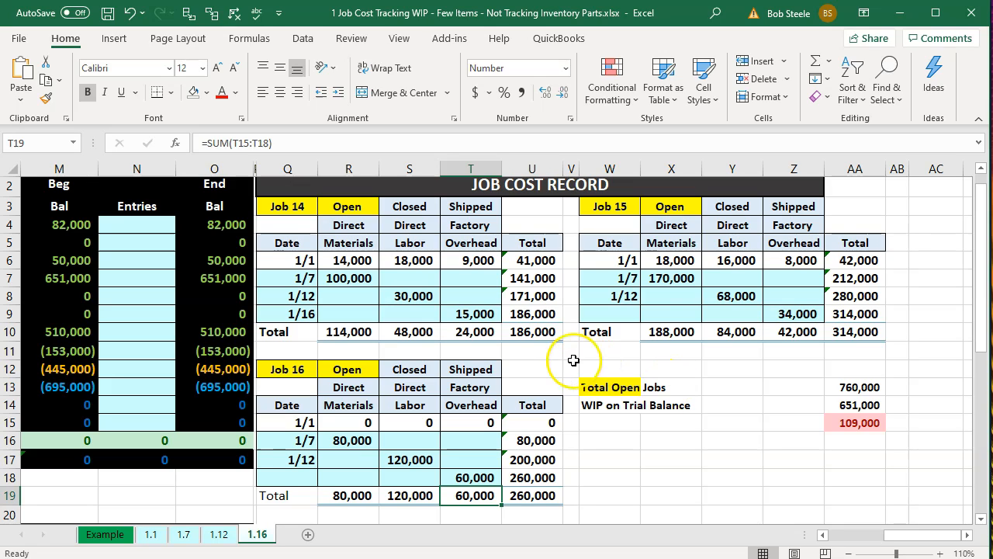
Review Job 14's overhead formula, then return to the 1/16 debit cell D11.
click(457, 315)
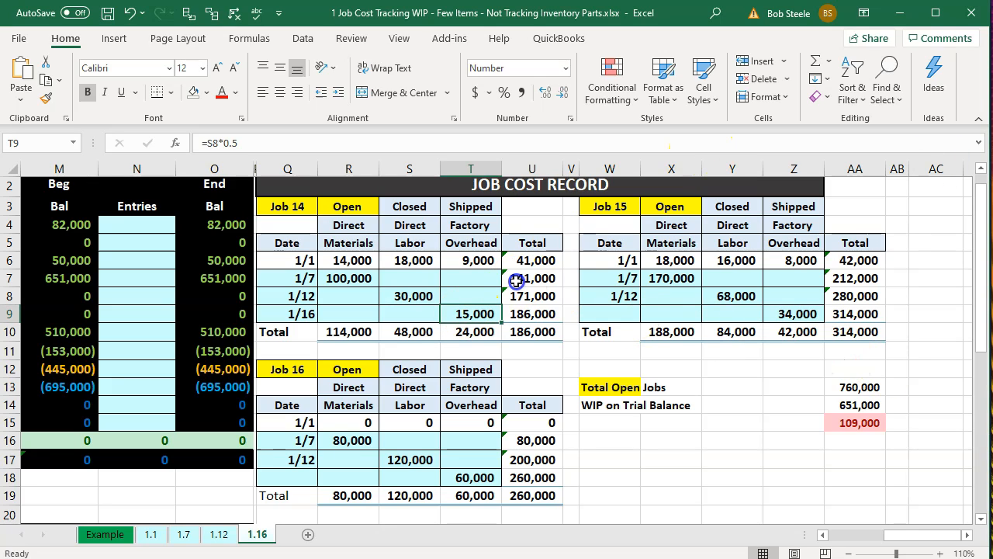
key(Left)
key(Left)
key(Left)
key(Left)
key(Left)
key(Left)
key(Left)
key(Left)
key(Left)
key(Left)
key(Left)
key(Left)
key(Left)
key(Left)
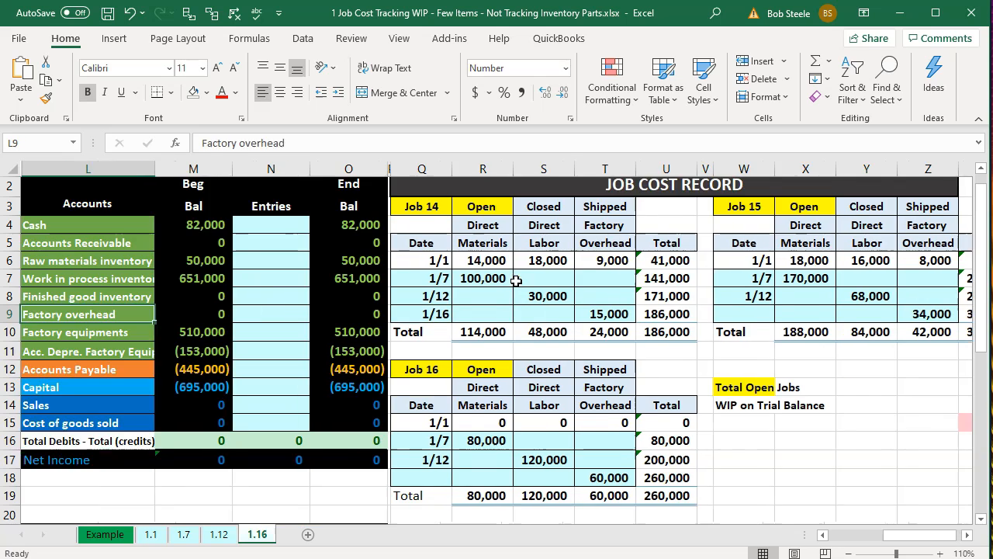
key(Down)
key(Right)
key(Right)
key(Right)
key(Right)
key(Down)
key(Left)
Enter =T9+Z9+T18 in D11 to debit Work in process 109,000.
text(=)
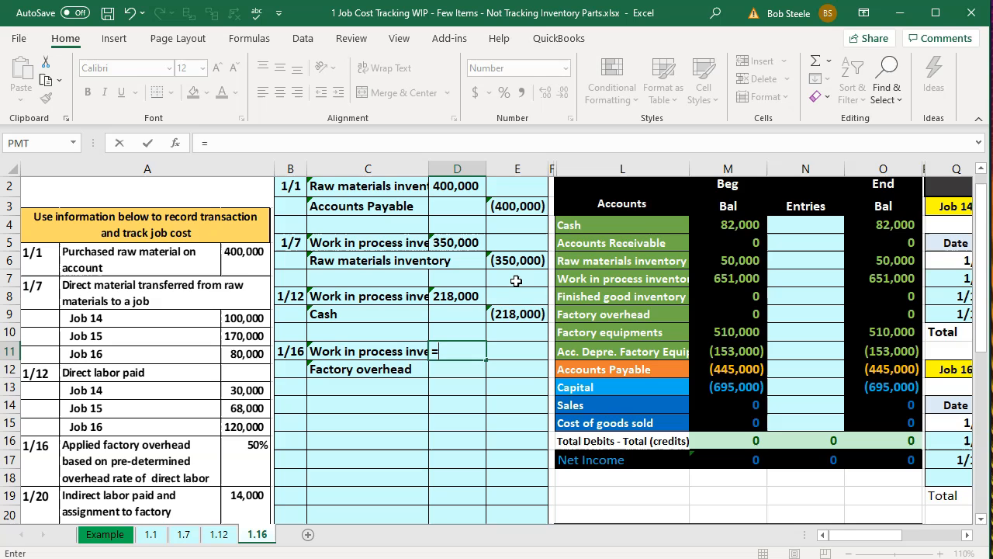
key(Right)
key(Right)
key(Right)
key(Right)
key(Right)
key(Right)
key(Right)
key(Right)
key(Right)
key(Right)
key(Up)
key(Up)
key(Right)
text(+)
key(Right)
key(Right)
key(Right)
key(Right)
key(Right)
key(Right)
key(Right)
key(Right)
key(Right)
key(Right)
key(Right)
key(Right)
key(Right)
key(Right)
key(Right)
key(Right)
key(Right)
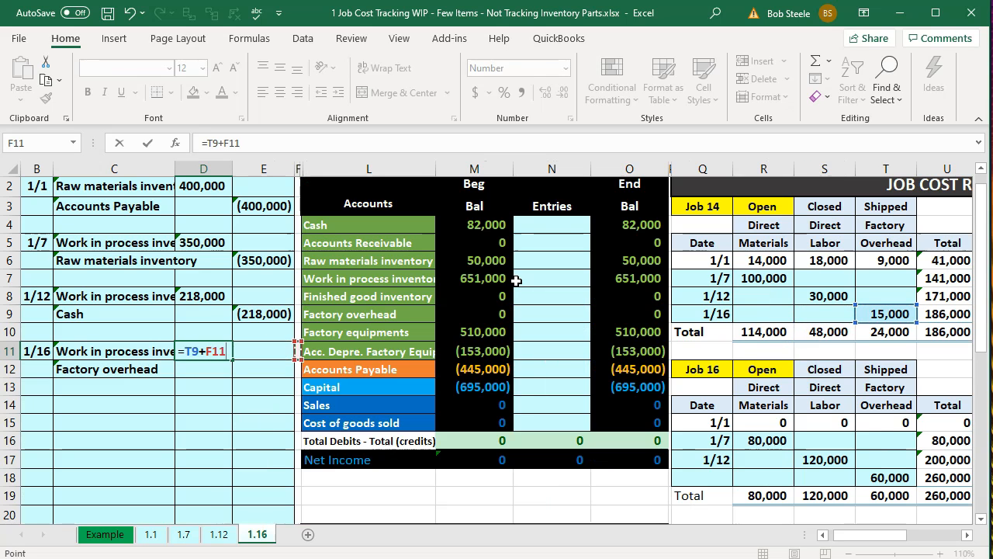
key(Up)
key(Up)
text(+)
key(Right)
key(Right)
key(Right)
key(Right)
key(Right)
key(Right)
key(Right)
key(Right)
key(Down)
key(Down)
key(Down)
key(Down)
key(Down)
key(Down)
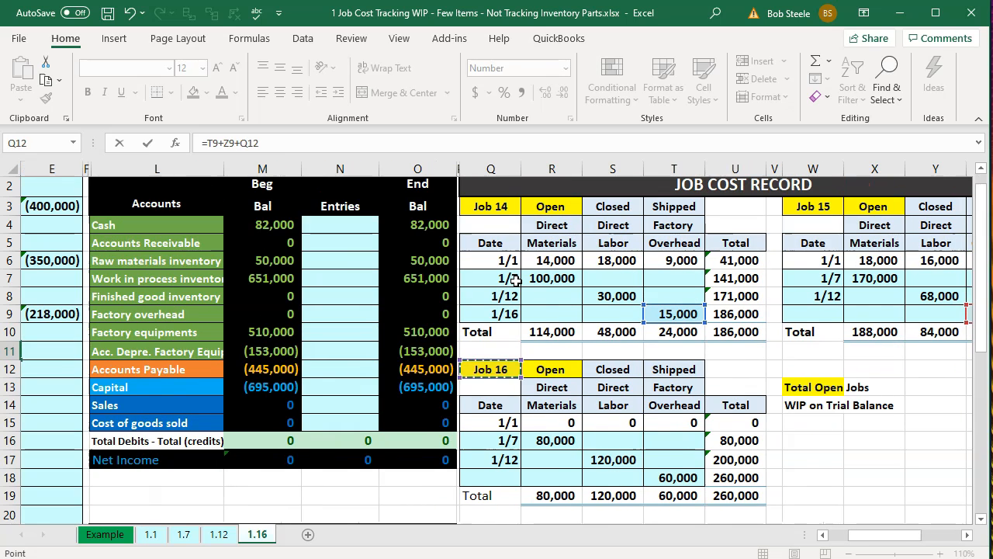
key(Right)
key(Right)
key(Right)
key(Right)
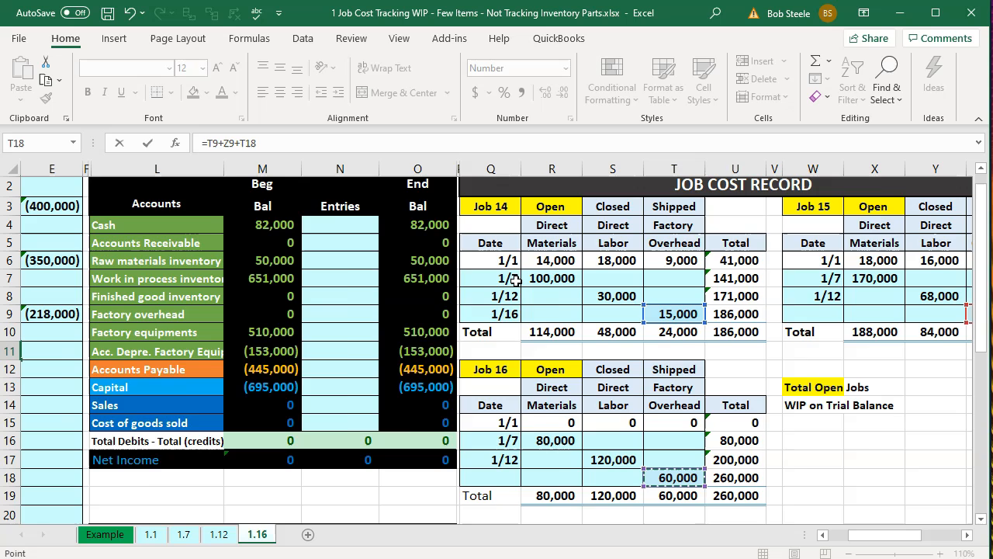
key(Return)
Credit Factory overhead (109,000) with =-D11 in E12.
key(Right)
key(Right)
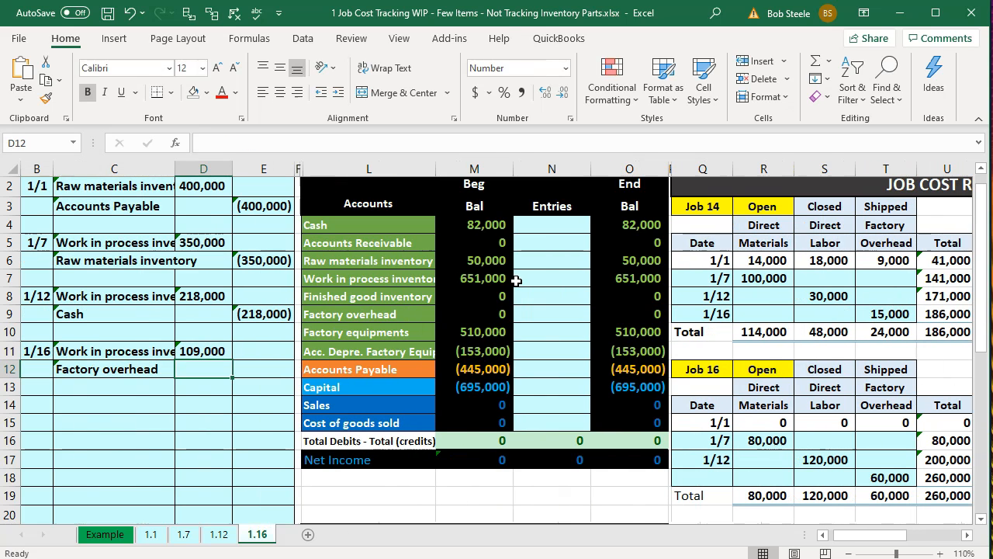
key(Right)
text(=-)
key(Left)
key(Up)
key(Return)
Post 109,000 to the work in process Entries cell N7 with =D11.
key(Up)
key(Up)
key(Up)
key(Up)
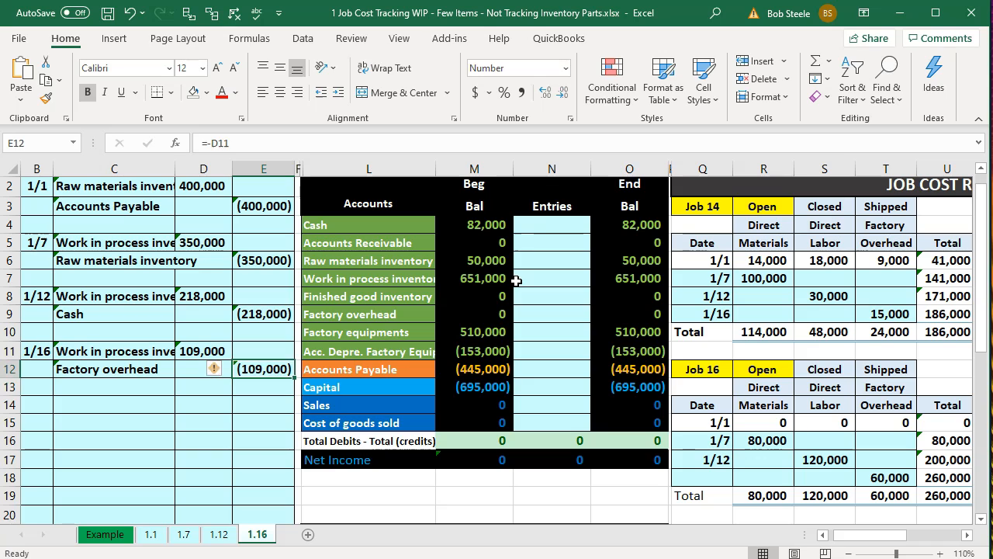
key(Up)
key(Up)
key(Right)
key(Right)
key(Right)
key(Right)
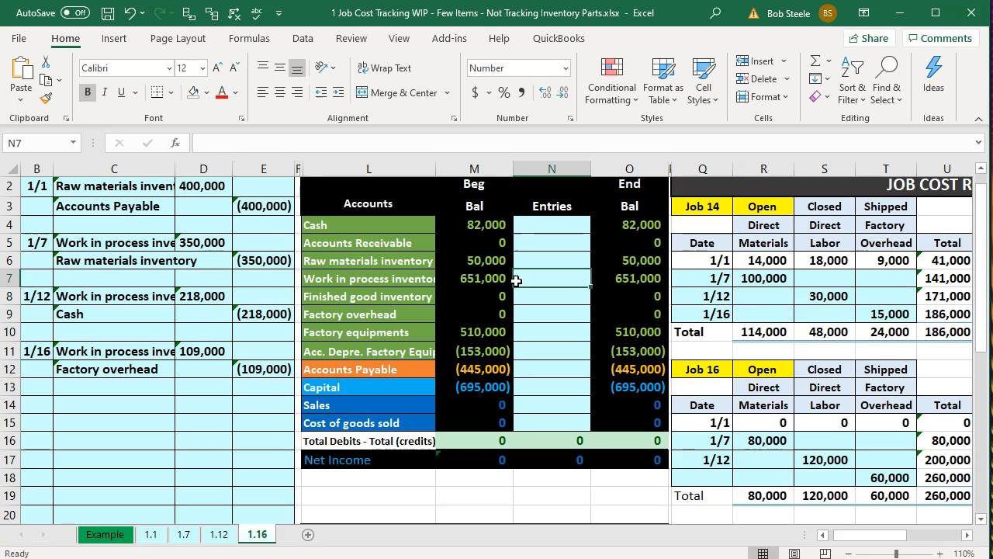
text(=)
key(Down)
key(Down)
key(Down)
key(Down)
key(Down)
key(Left)
key(Left)
key(Left)
key(Left)
key(Left)
key(Up)
key(Return)
key(Left)
key(Left)
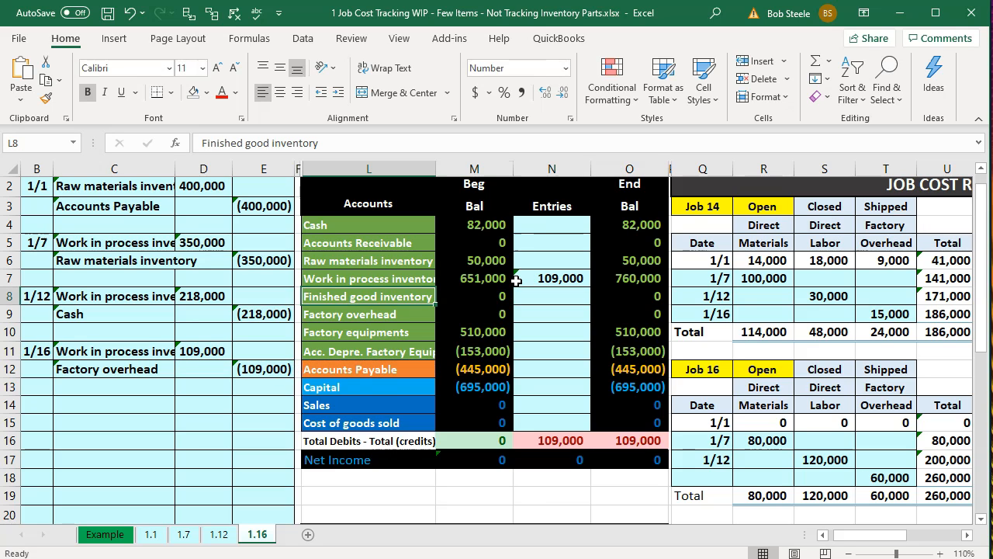
Post (109,000) to the factory overhead Entries cell N9 with =E12.
key(Down)
key(Right)
key(Right)
text(=)
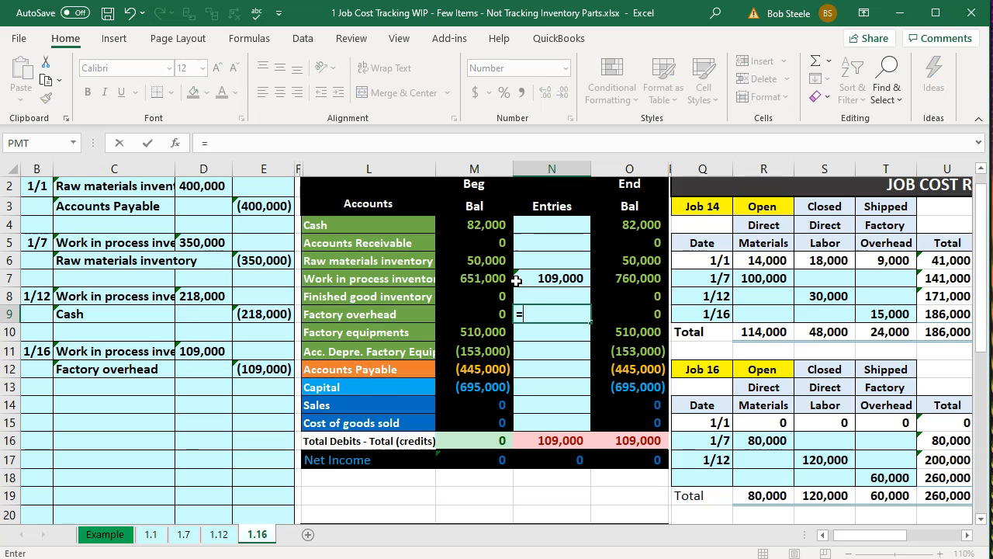
key(Left)
key(Left)
key(Left)
key(Left)
key(Down)
key(Down)
key(Down)
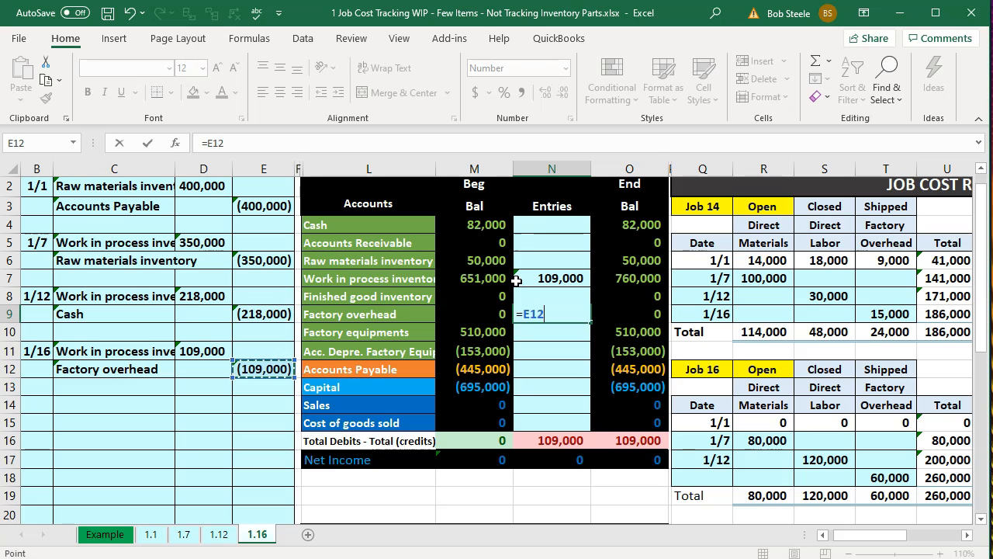
key(Return)
key(Right)
key(Right)
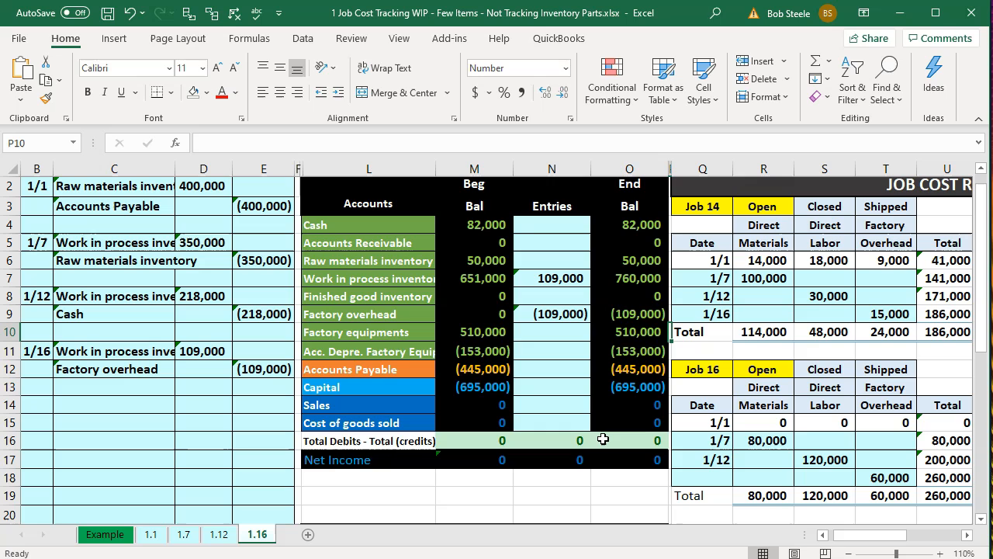
Check Job 15's 42,000 overhead and that the Job 14–16 totals sum to WIP's 760,000.
key(Right)
key(Right)
key(Right)
key(Right)
key(Right)
key(Right)
key(Right)
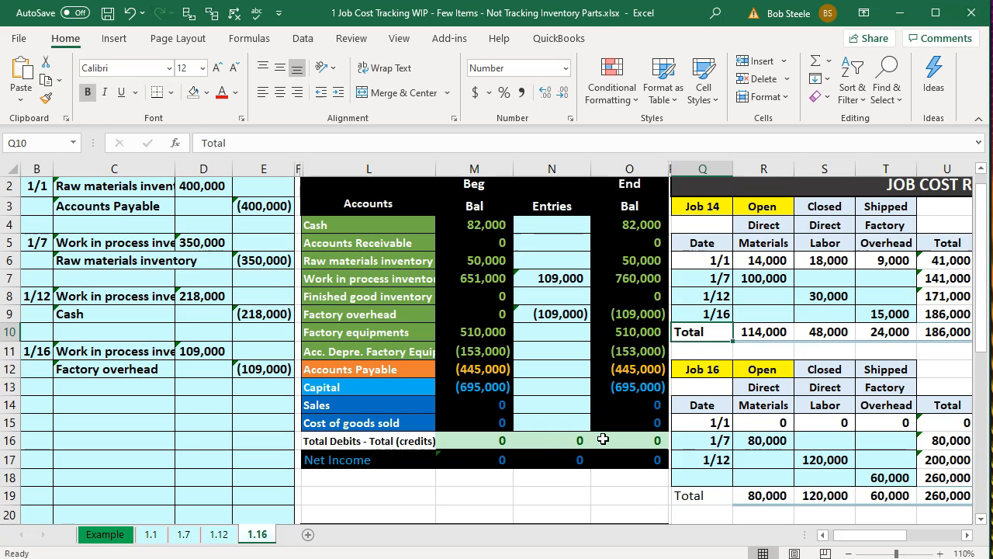
key(Right)
key(Right)
key(Right)
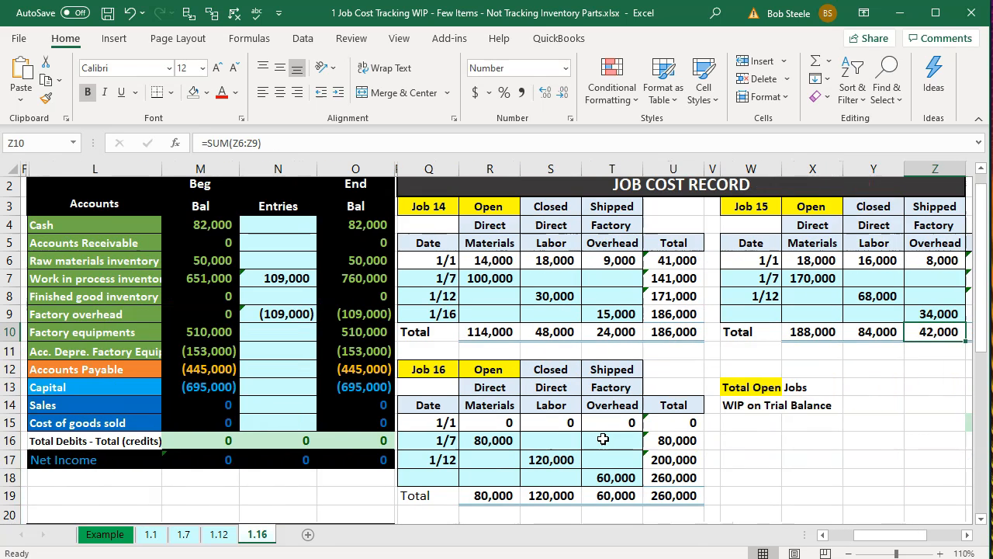
click(371, 281)
key(Right)
key(Right)
key(Right)
key(Right)
key(Right)
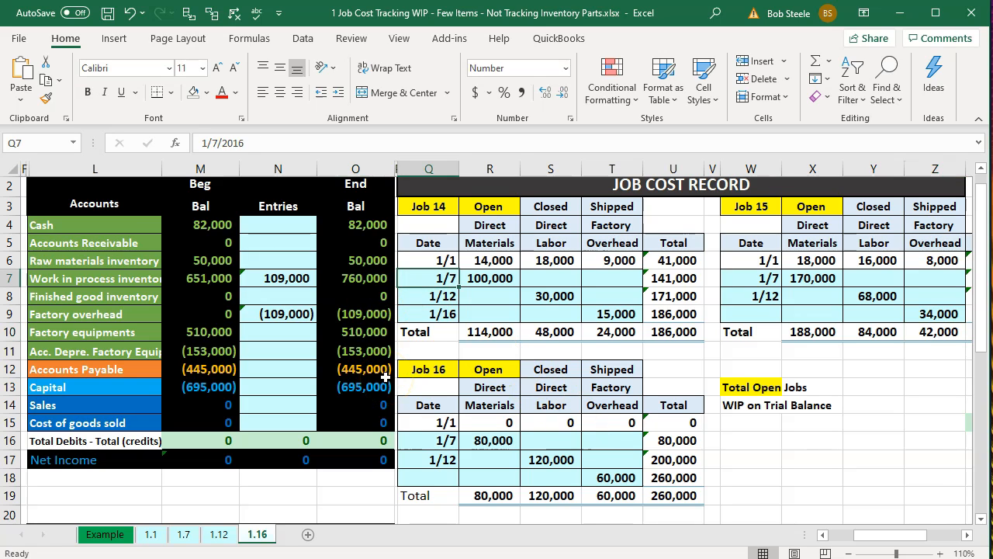
key(Right)
key(Right)
key(Right)
key(Right)
key(Right)
key(Right)
key(Right)
key(Right)
key(Right)
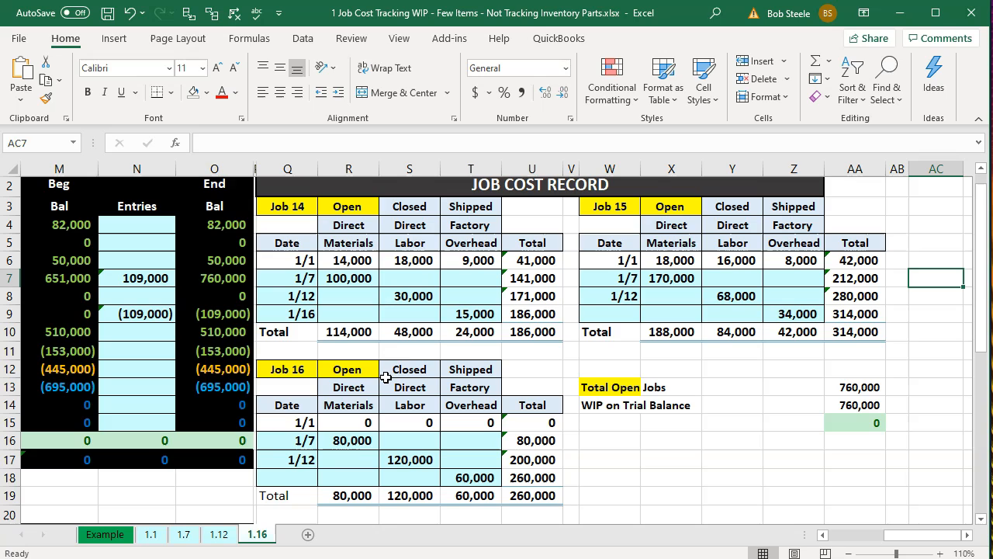
click(551, 329)
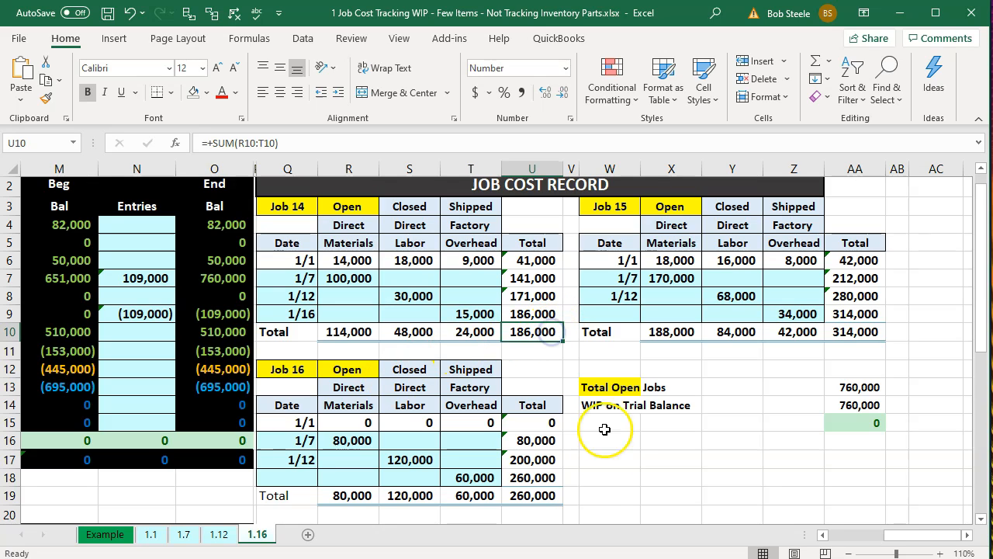
ctrl+click(537, 494)
ctrl+click(868, 334)
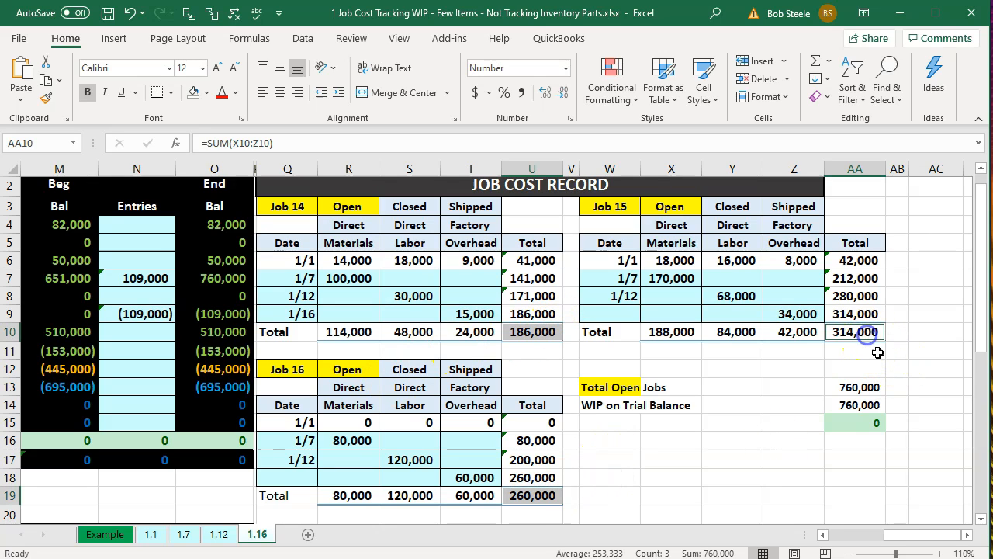
click(734, 433)
Scroll back to the trial balance columns and switch to QuickBooks.
key(Left)
key(Left)
key(Left)
key(Left)
key(Left)
key(Left)
key(Left)
key(Left)
key(Left)
key(Left)
key(Left)
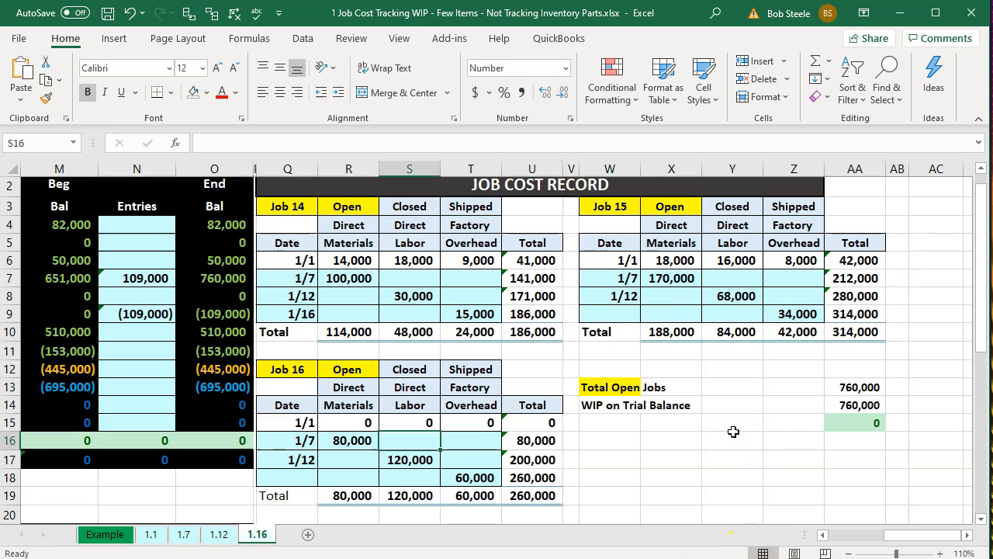
key(Left)
key(Left)
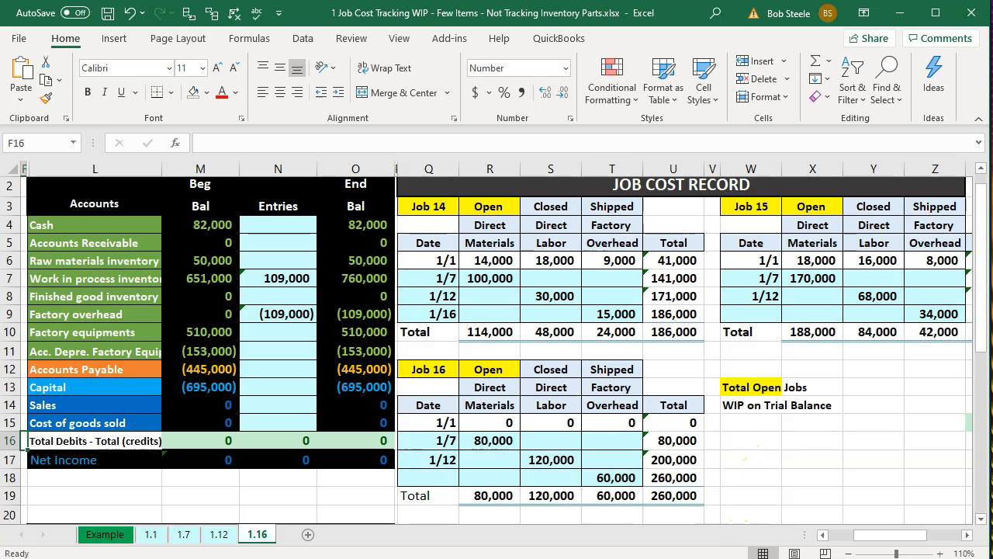
key(alt+Tab)
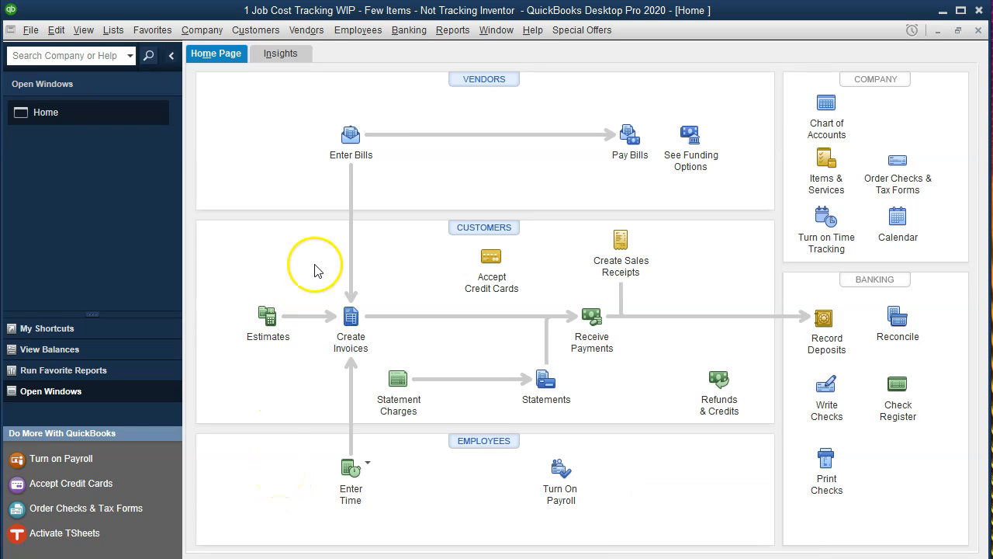
Run a Trial Balance for 01/01/2020–12/31/2020, note WIP at 651,000, and return Home.
click(447, 38)
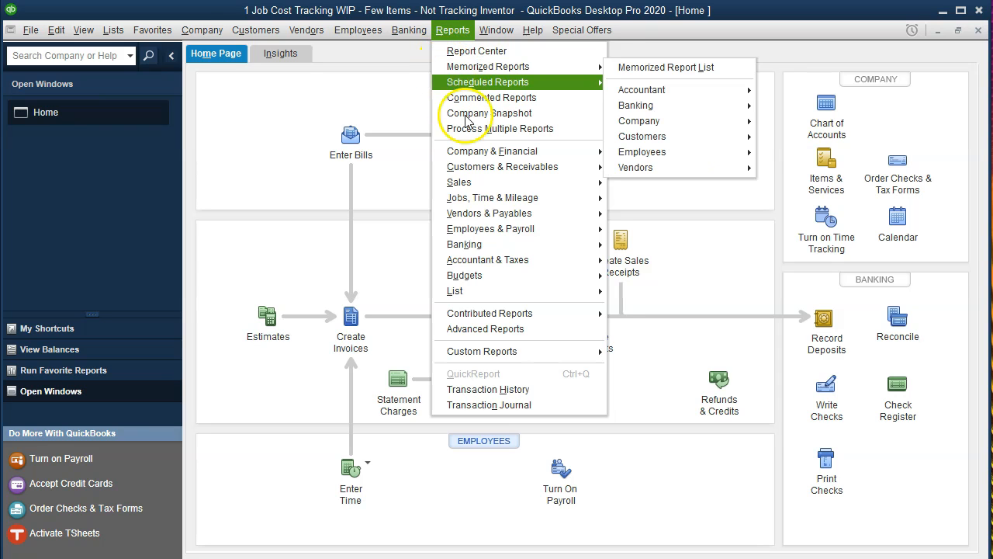
mouse_move(512, 268)
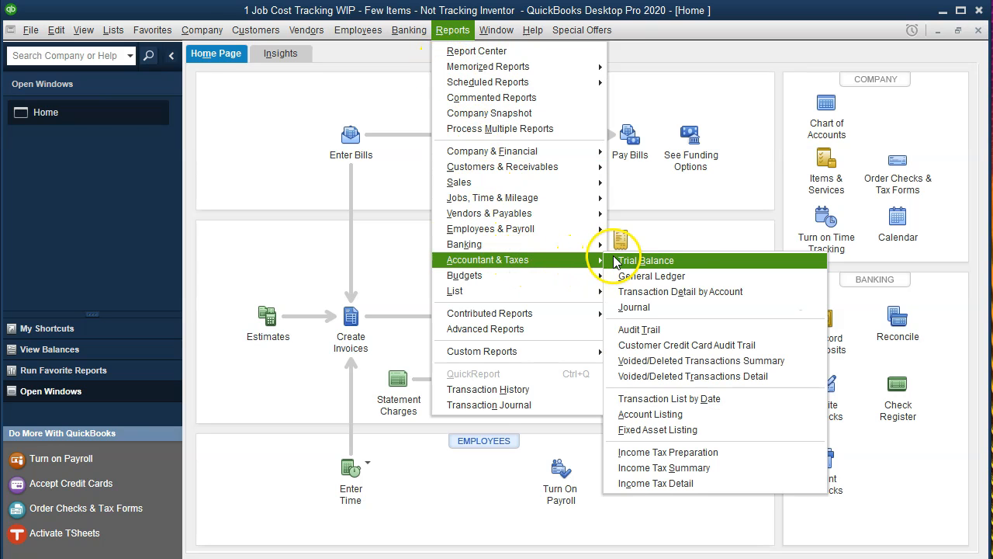
click(695, 261)
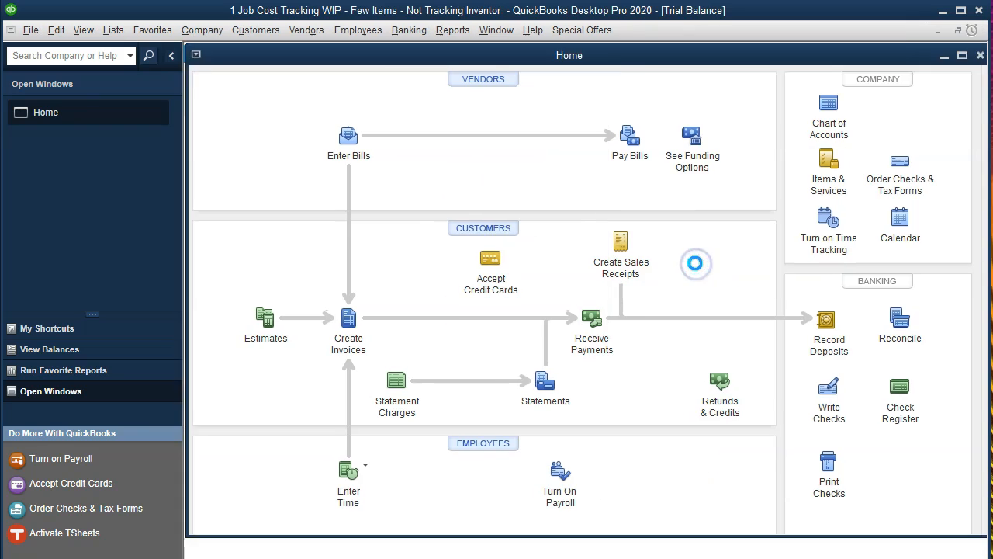
key(Tab)
text(01/01/20)
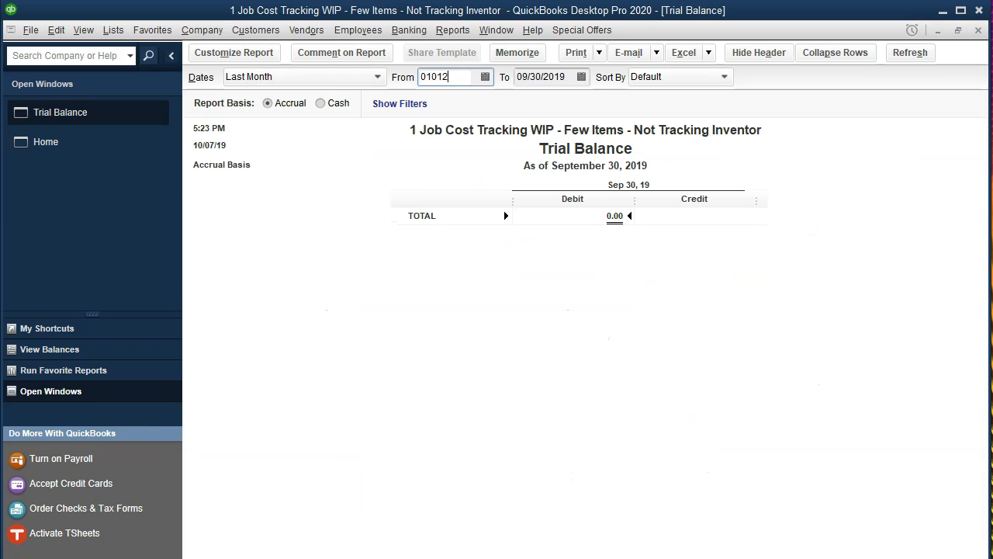
key(Tab)
text(12/31/2020)
key(Tab)
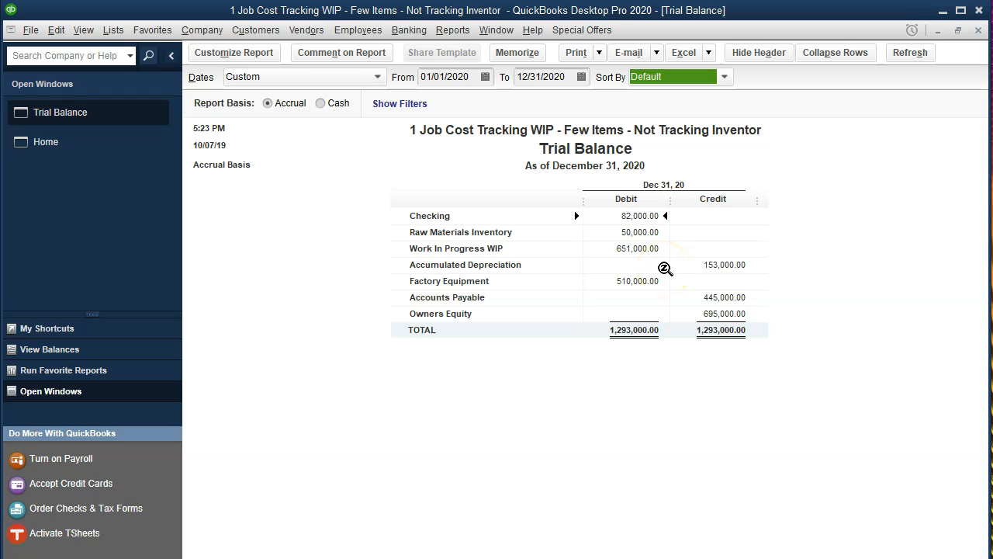
click(630, 248)
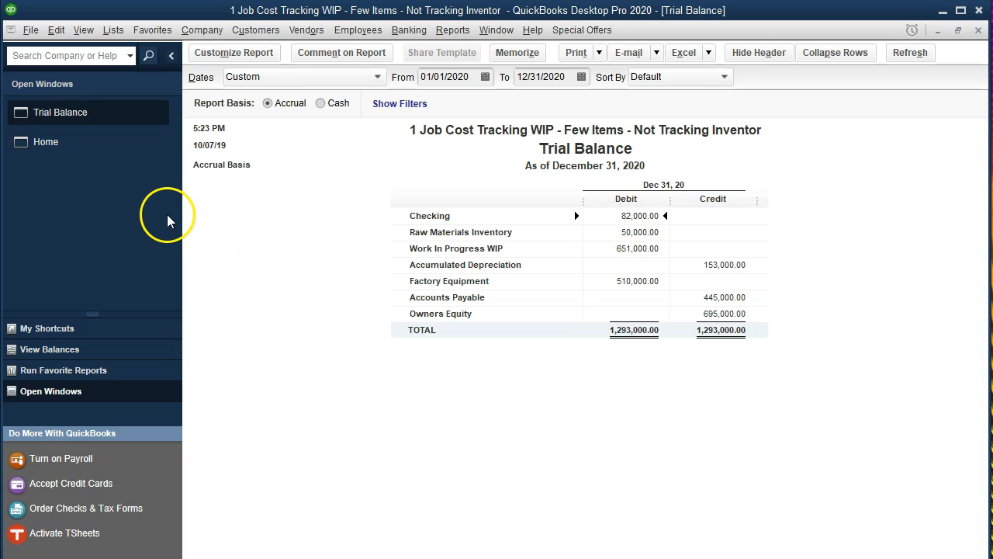
click(90, 145)
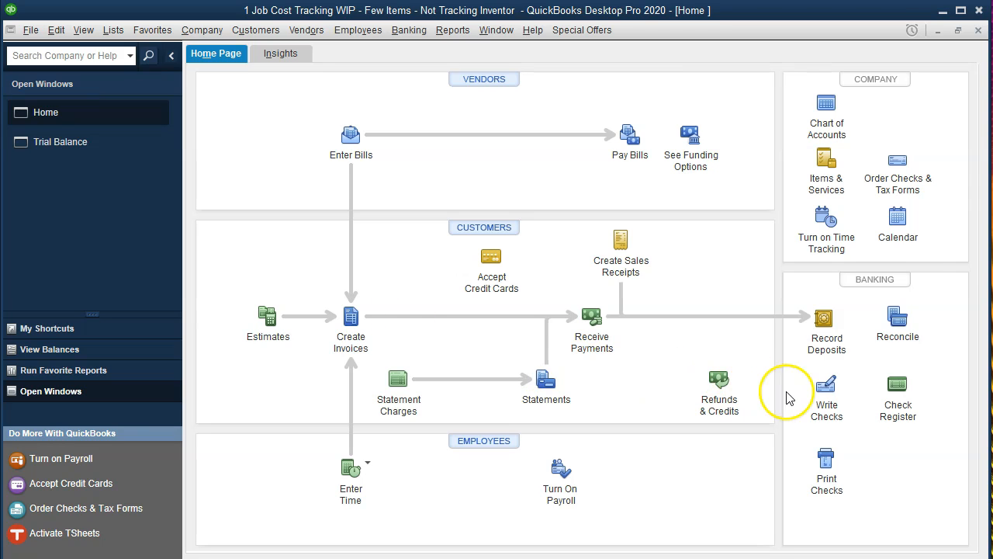
Start a new check dated 01/16/2020.
click(826, 399)
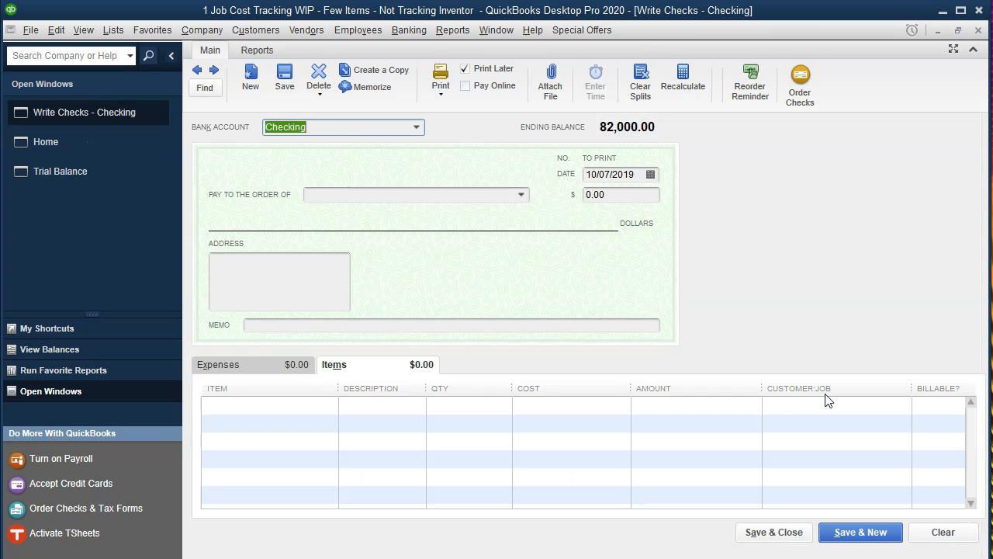
key(Tab)
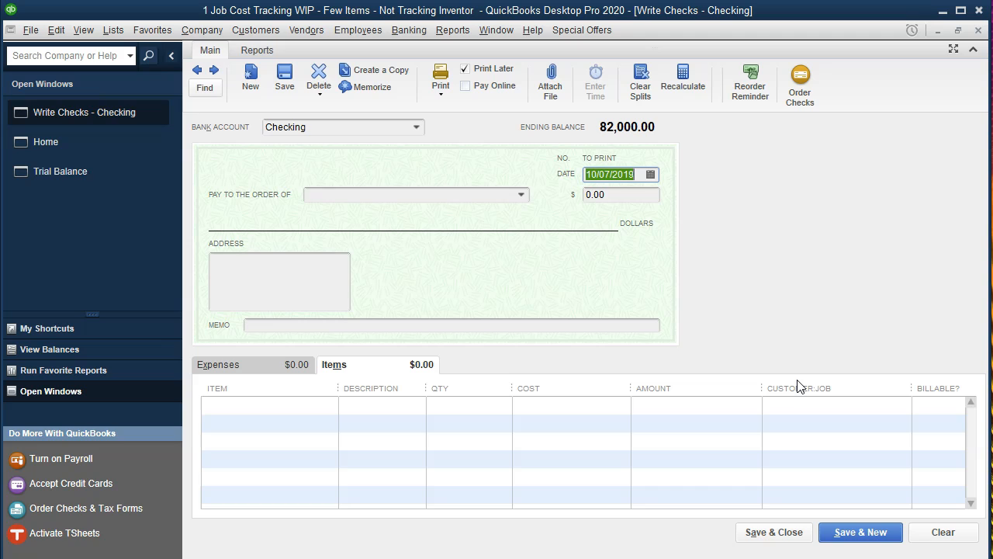
click(559, 174)
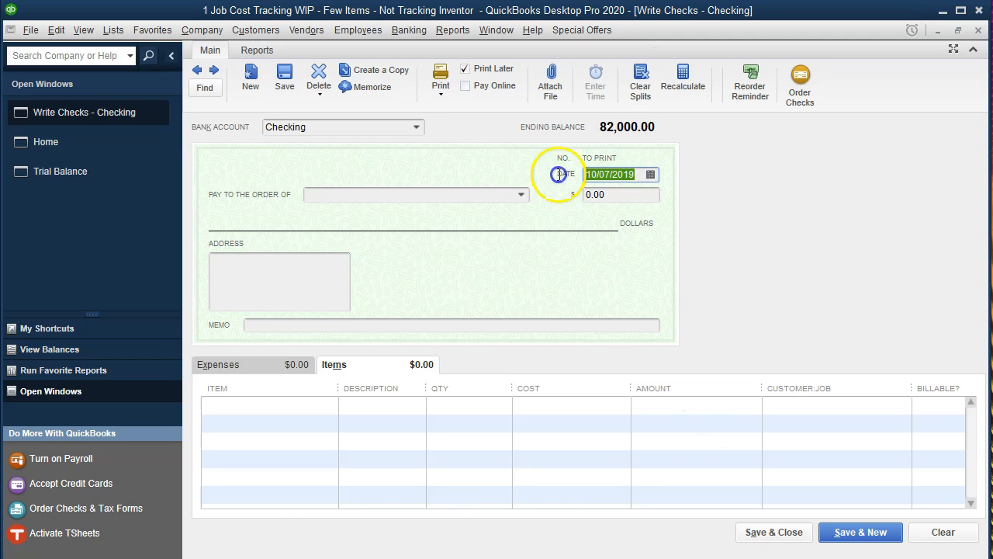
text(0116)
key(Tab)
key(Tab)
key(Tab)
key(Tab)
key(Tab)
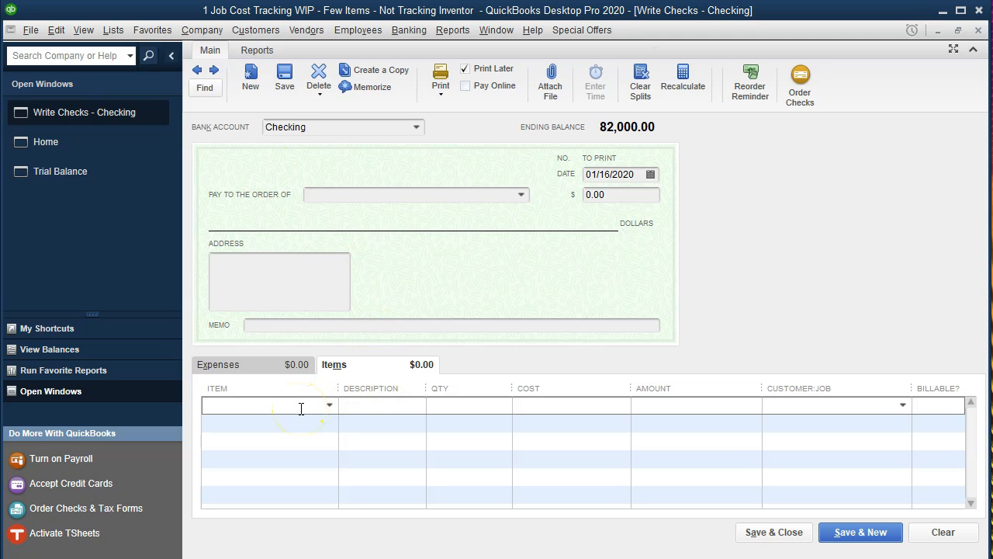
Add a Factory Overhead line of 15,000 charged to Job 14.
text(Factory Overhead)
key(Tab)
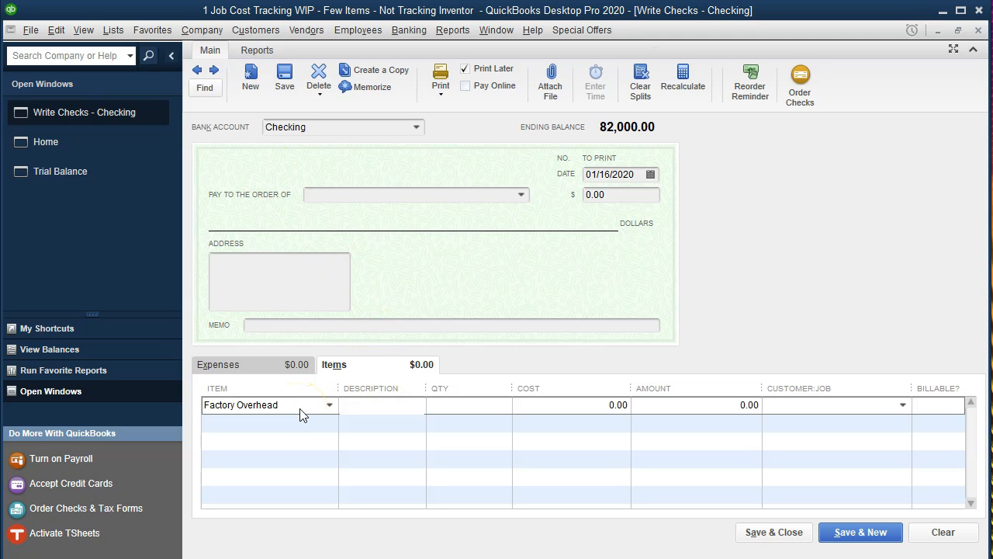
click(535, 407)
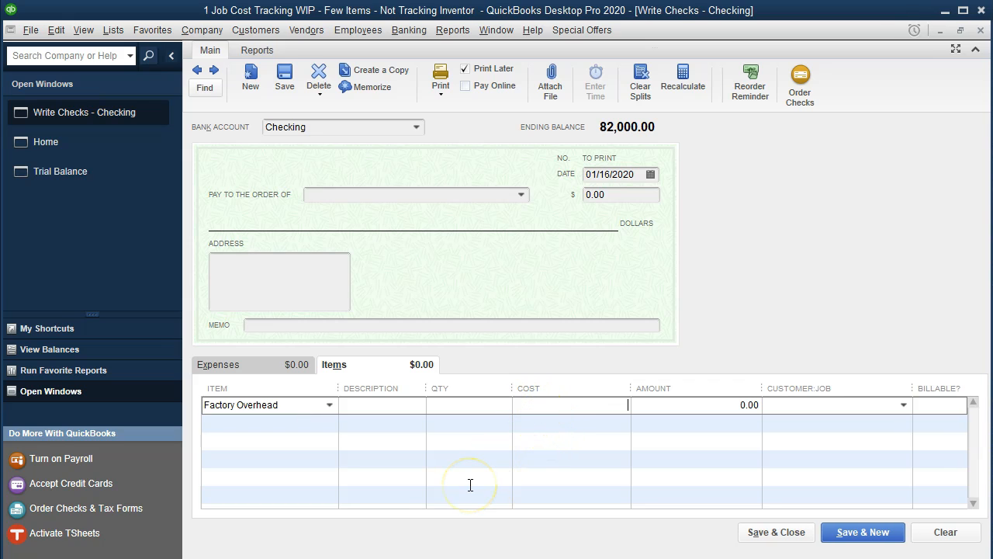
text(15000)
key(Tab)
key(Tab)
text(Smith Customer:14)
Add a second Factory Overhead line of 34,000 charged to Job 15.
key(Tab)
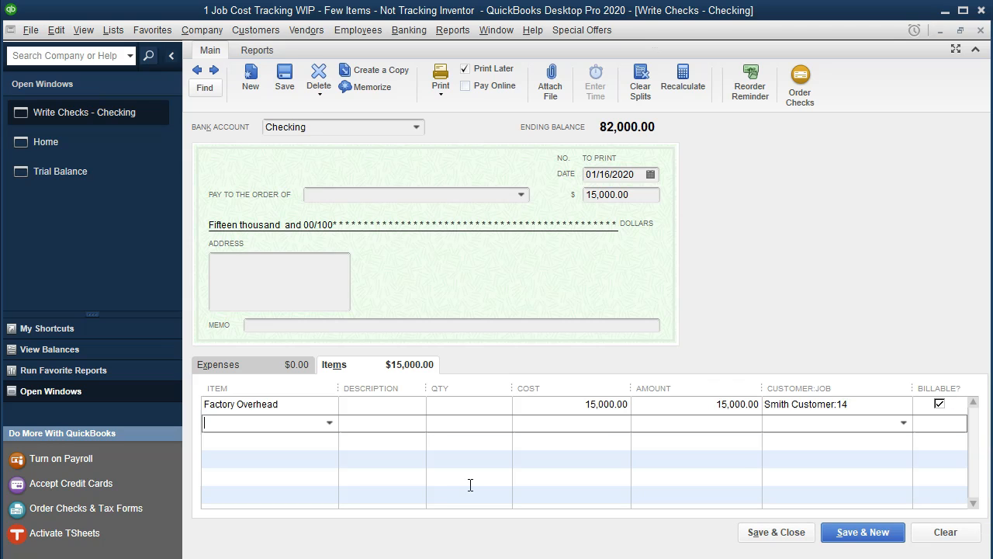
text(Fa)
key(Tab)
key(Tab)
key(Tab)
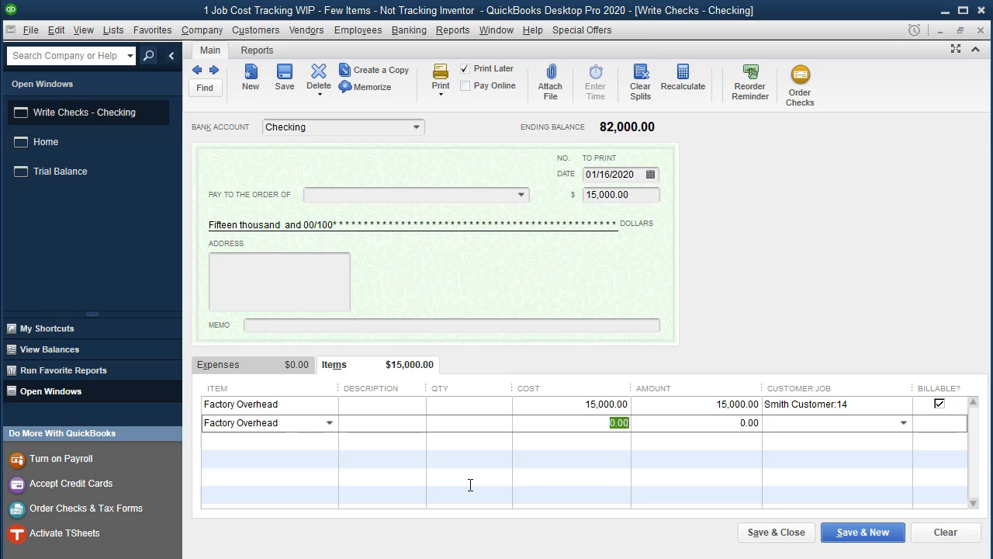
text(34,000)
key(Tab)
key(Tab)
text(Smith Customer:15)
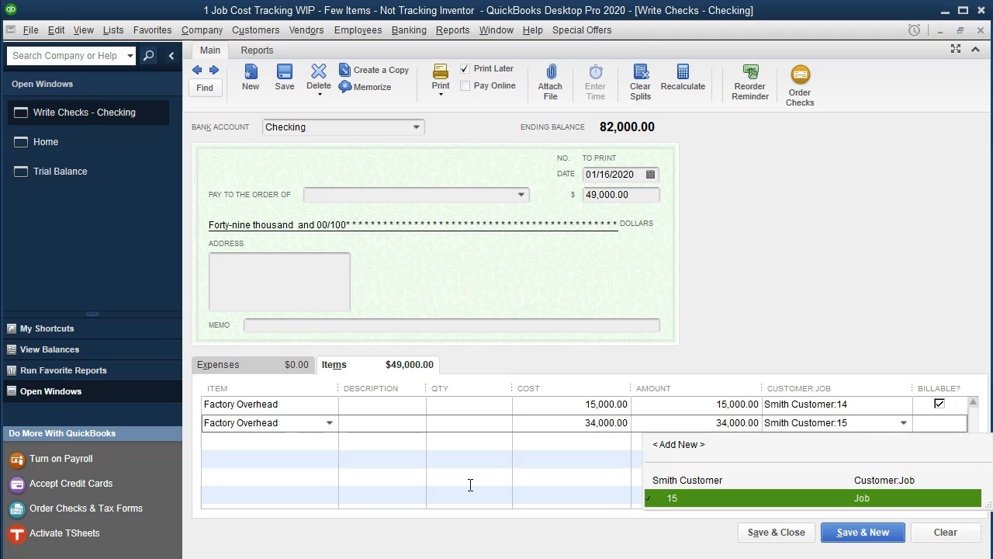
key(Tab)
Add a third Factory Overhead line of 60,000 charged to Job 16.
text(Fac)
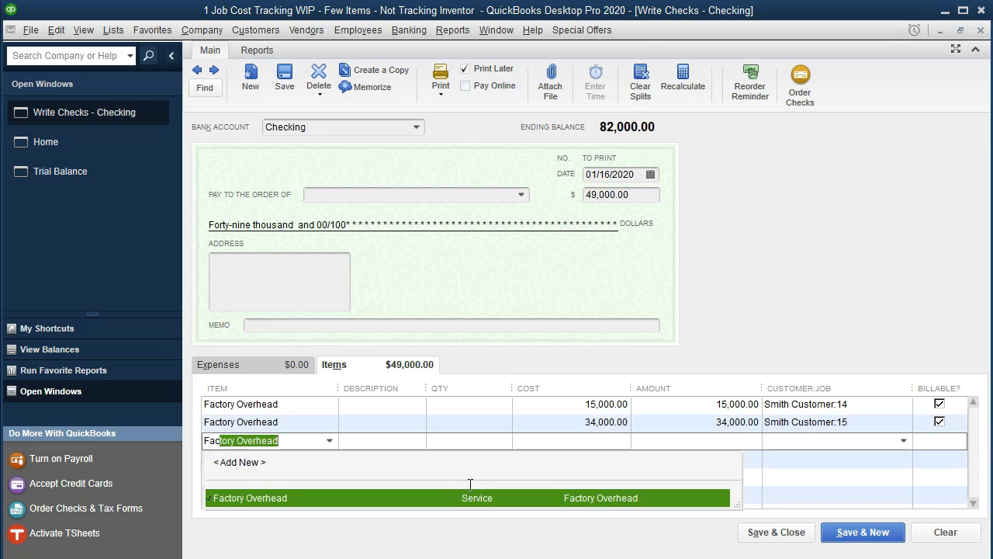
key(Tab)
key(Tab)
key(Tab)
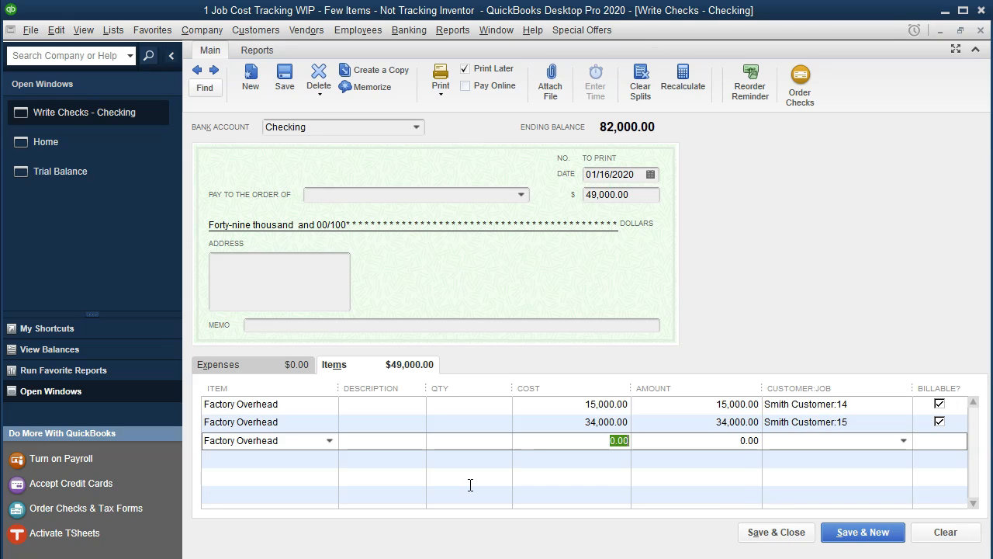
text(60000)
key(Tab)
key(Tab)
text(Smith Customer:16)
key(Tab)
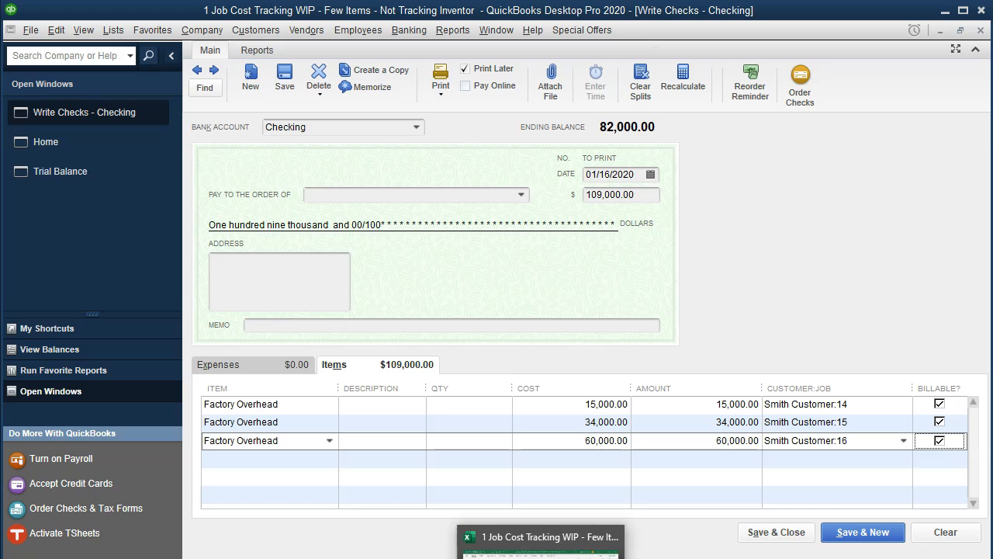
click(542, 557)
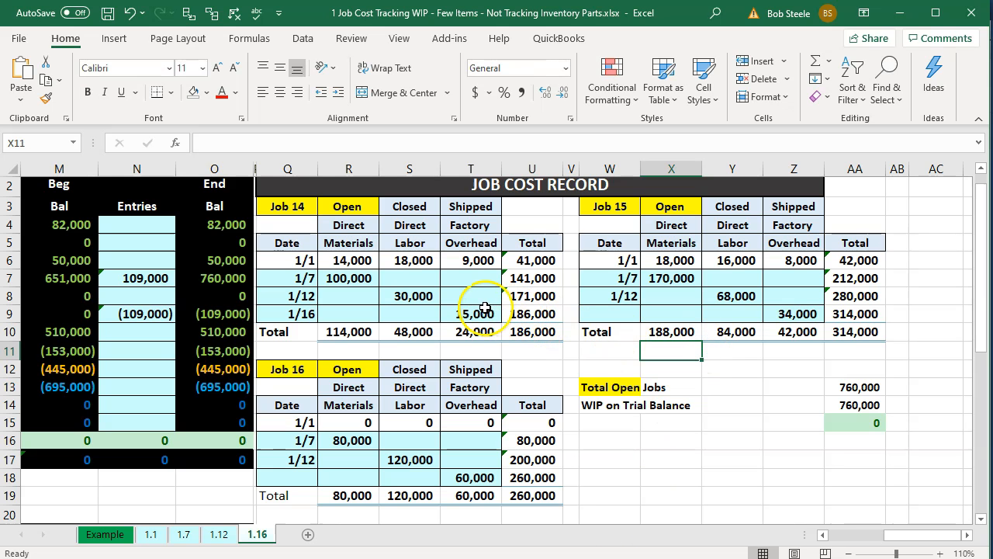
Verify the =S8*0.5 and =Y8*0.5 overhead formulas for Jobs 14 and 15, then minimize Excel.
click(482, 309)
double_click(482, 309)
key(Return)
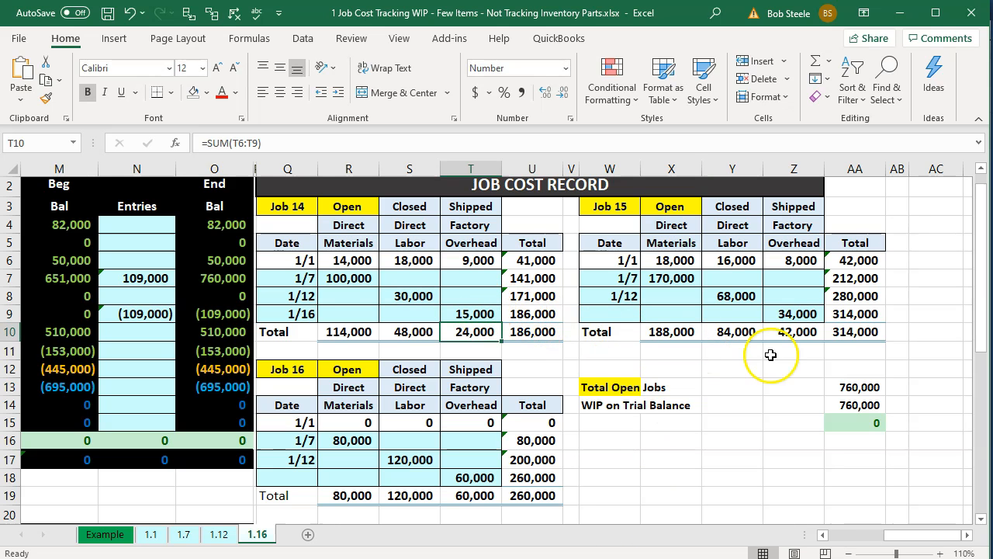
double_click(786, 314)
key(Return)
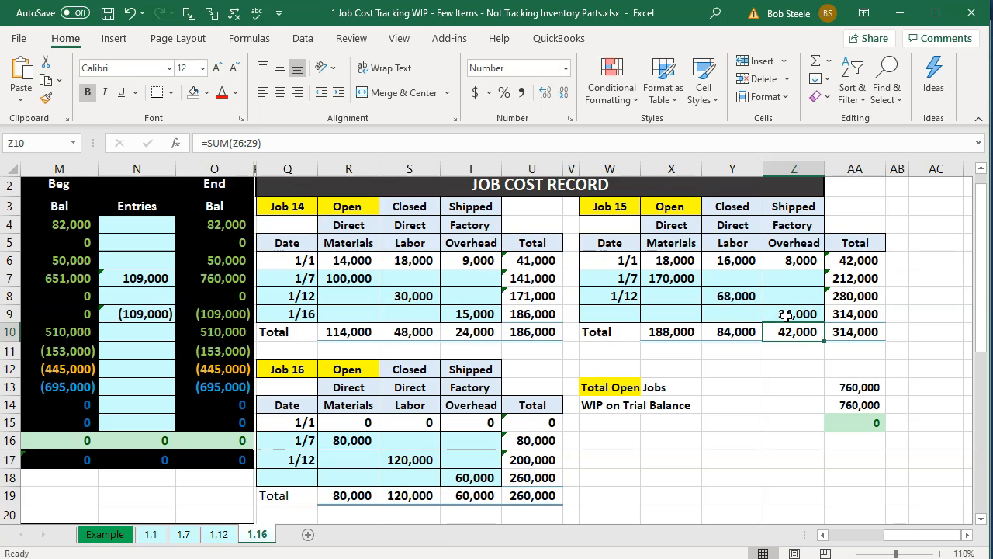
click(890, 14)
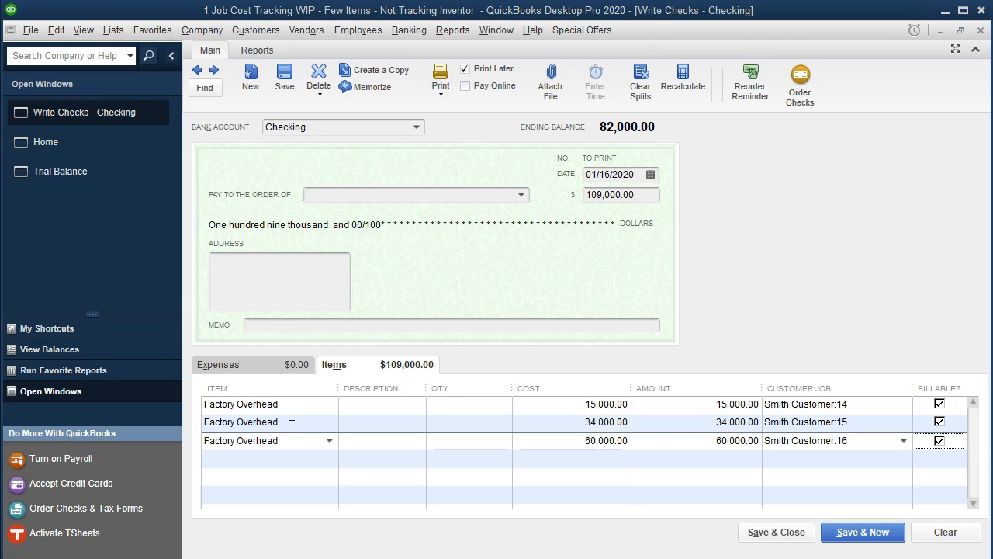
click(114, 32)
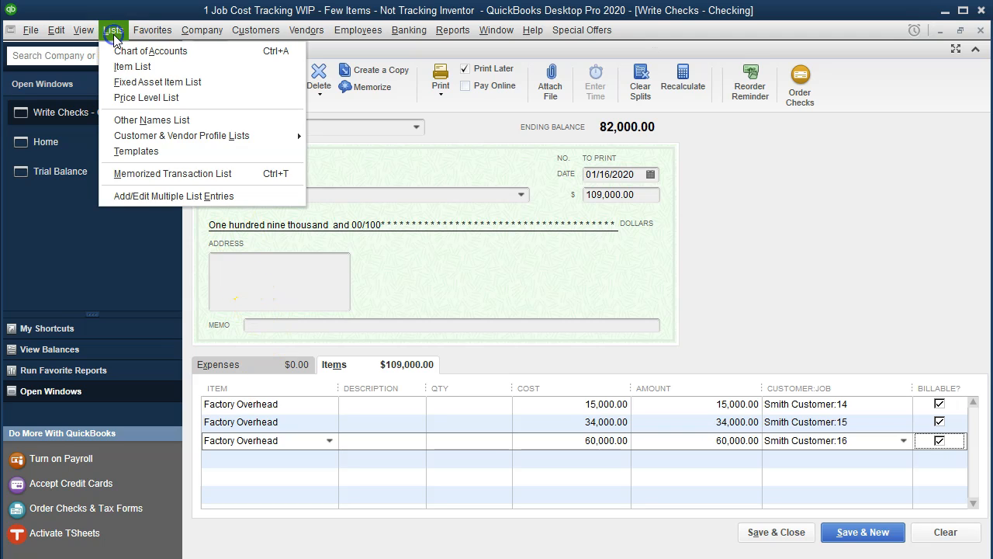
click(132, 66)
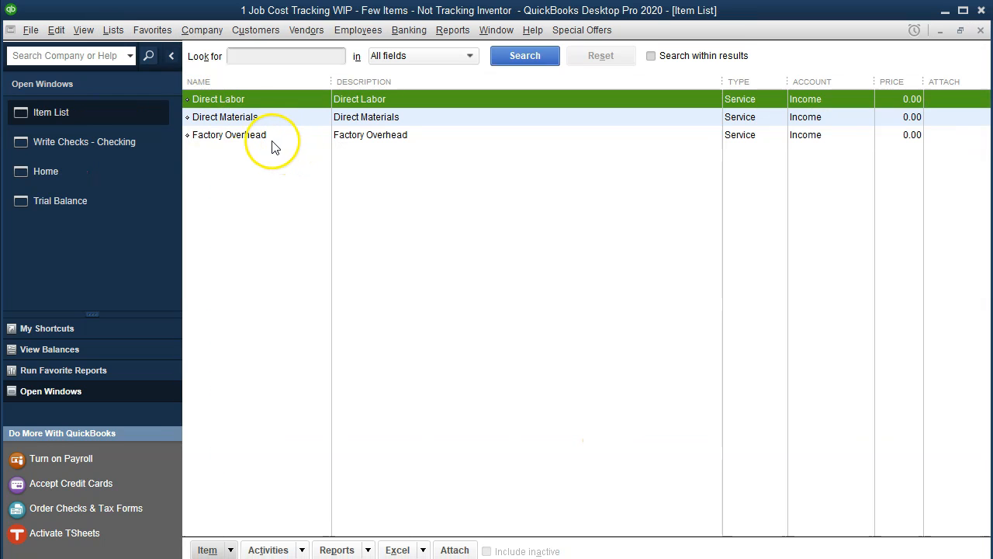
double_click(255, 134)
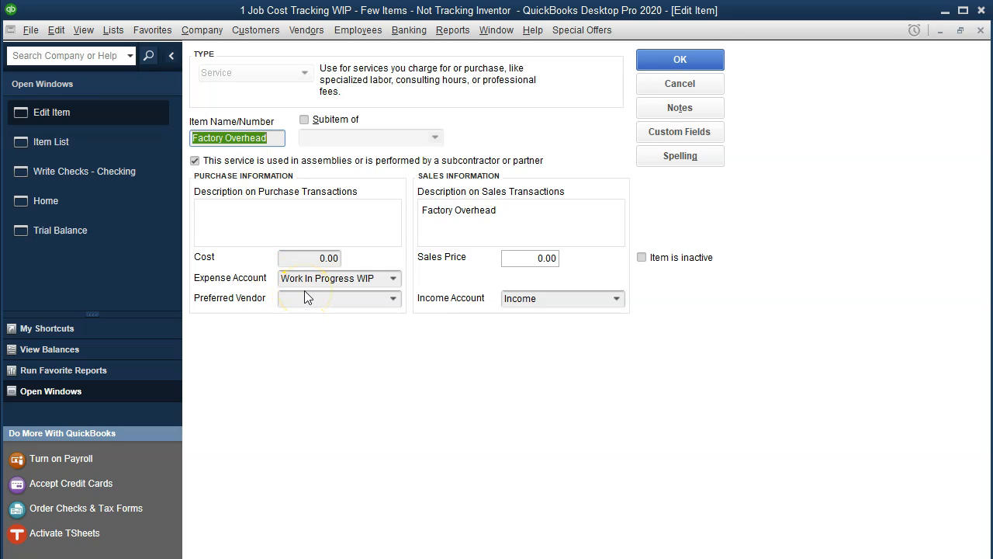
click(979, 34)
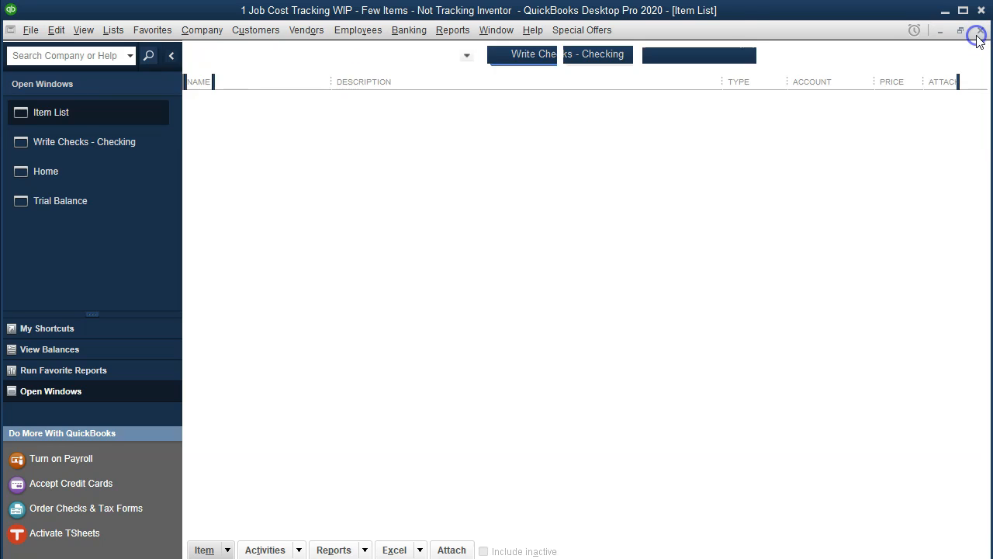
click(979, 33)
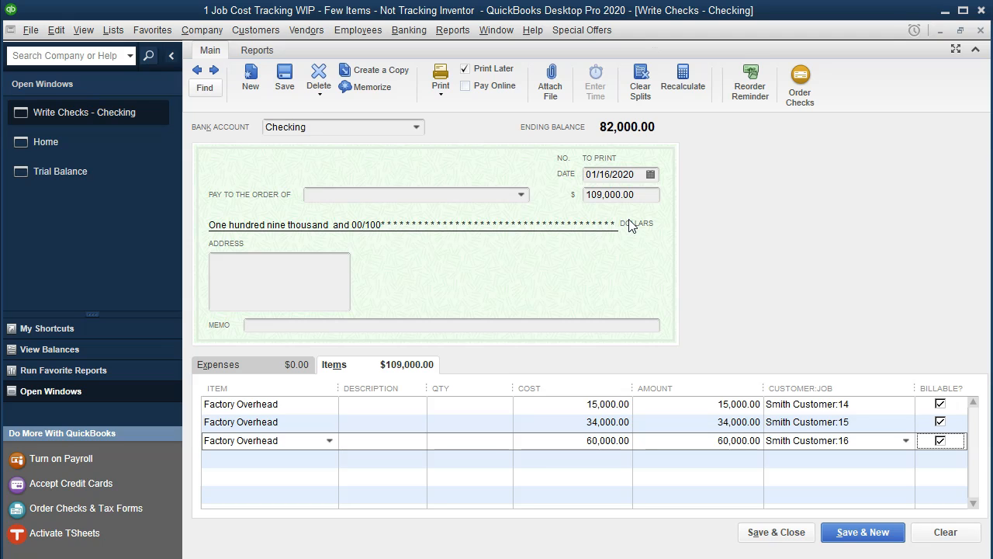
Create a Factory Overhead Other Current Asset account on the check's first expense line.
click(271, 366)
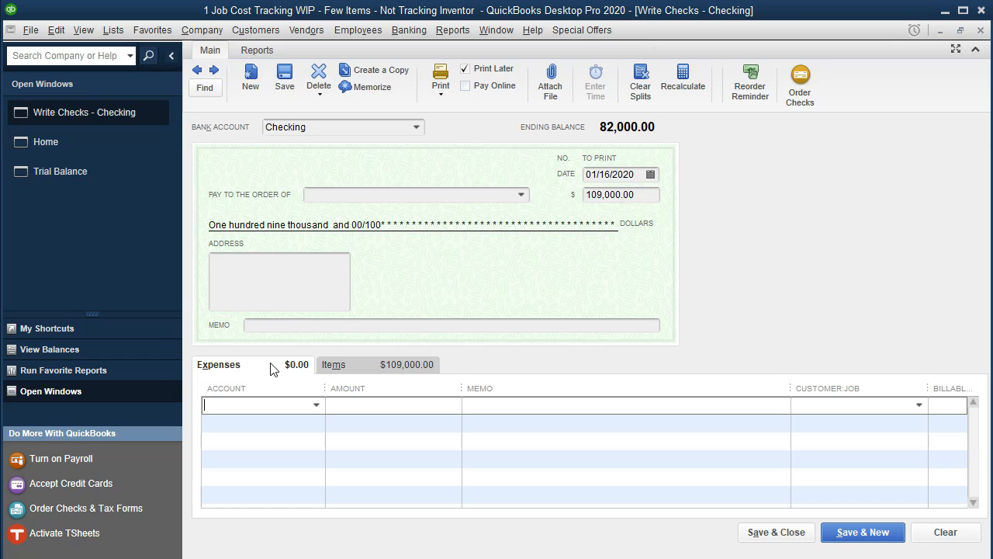
text(Factory )
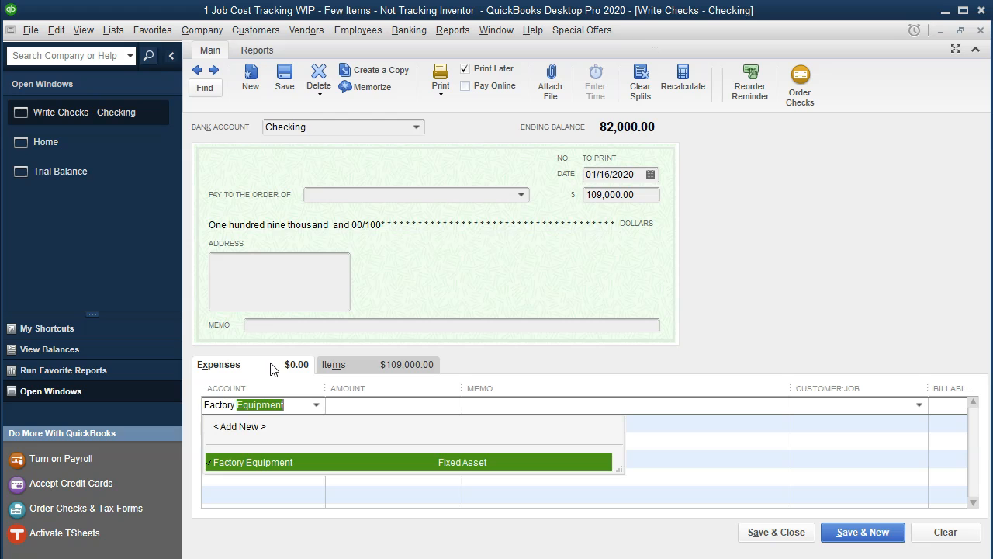
text(Overhead)
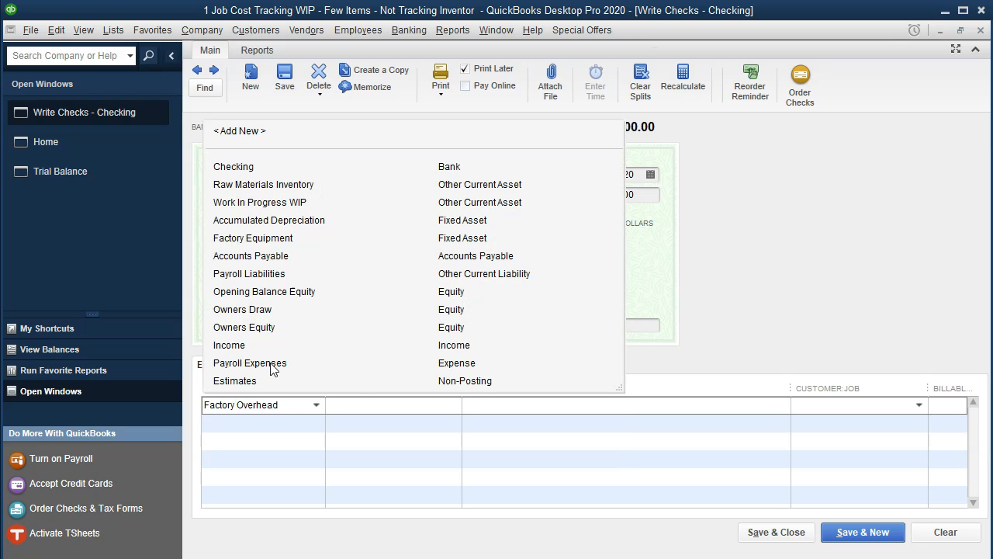
key(Tab)
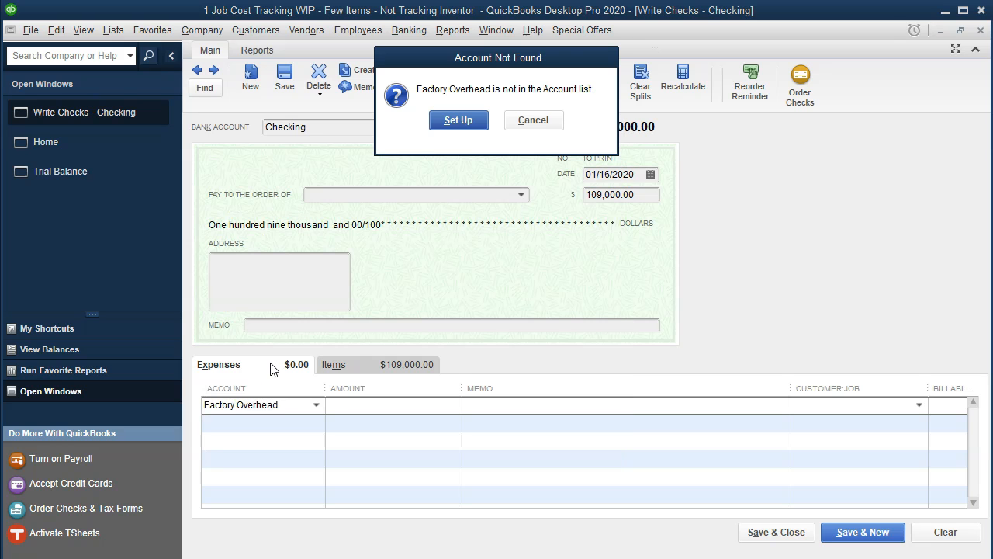
click(450, 122)
click(586, 363)
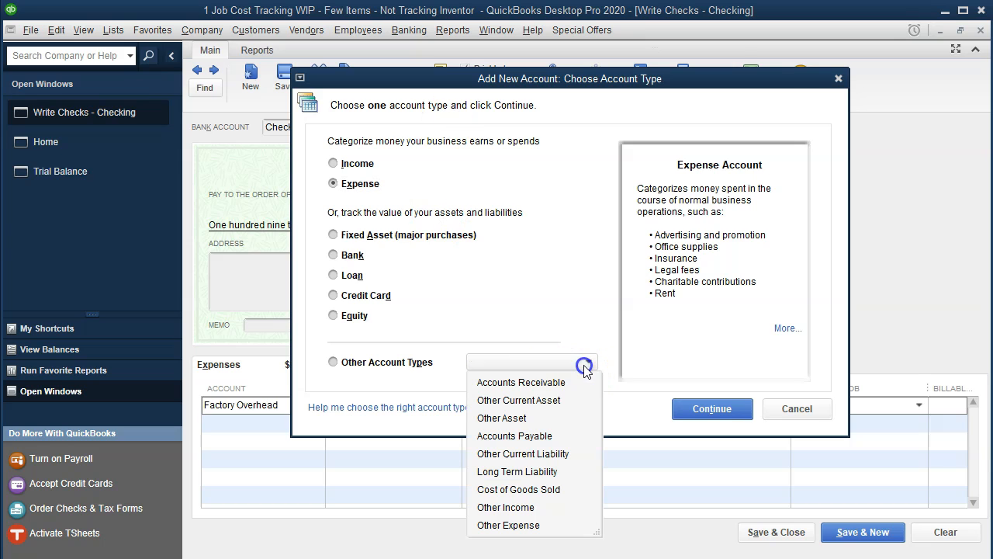
click(559, 400)
click(701, 412)
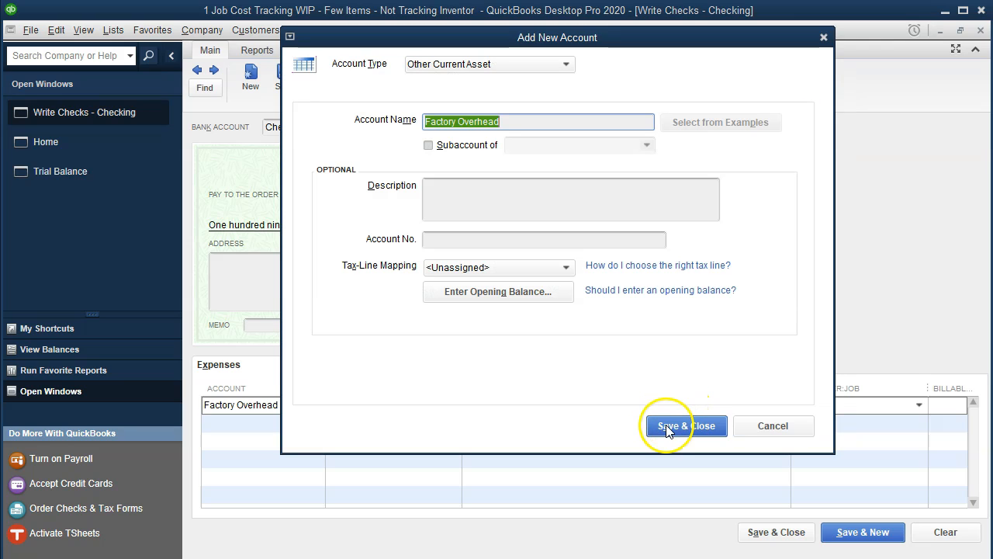
click(666, 427)
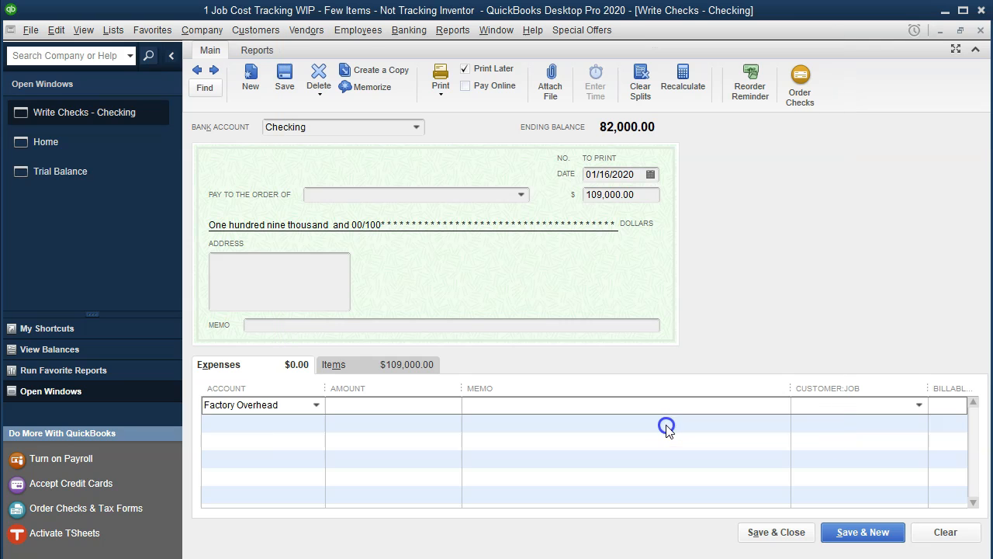
Enter -109,000.00 on the Factory Overhead expense line so the check nets to 0.00.
click(434, 403)
text(-109,000)
key(Tab)
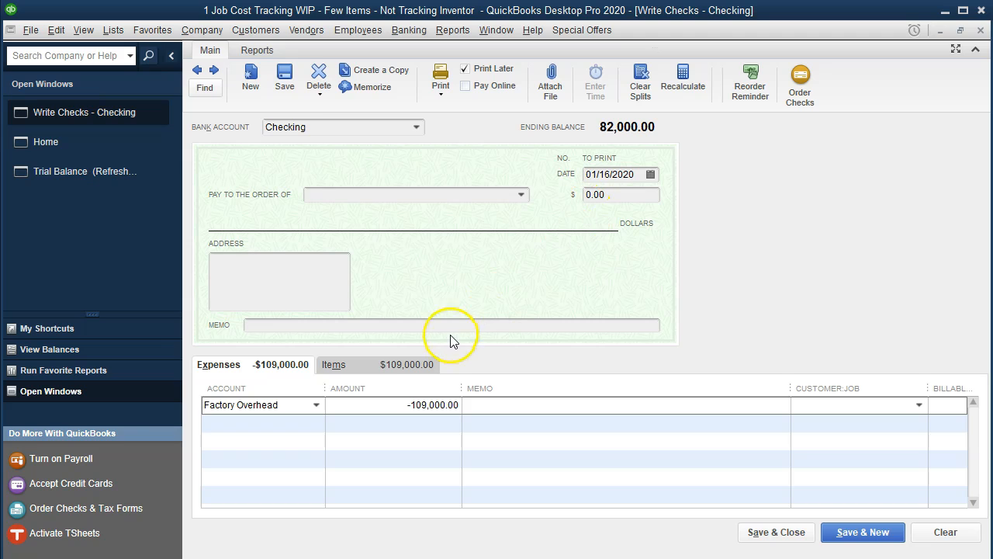
click(401, 362)
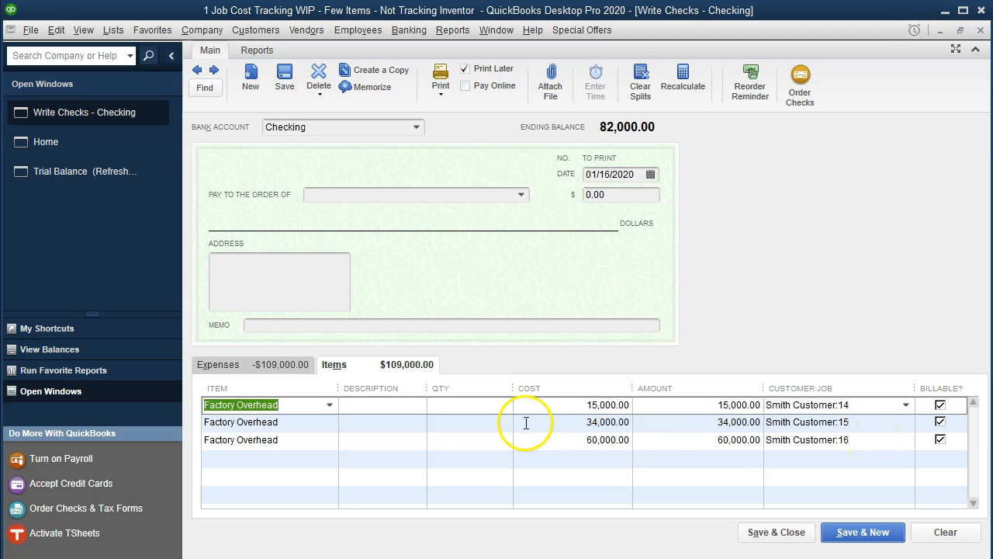
click(249, 365)
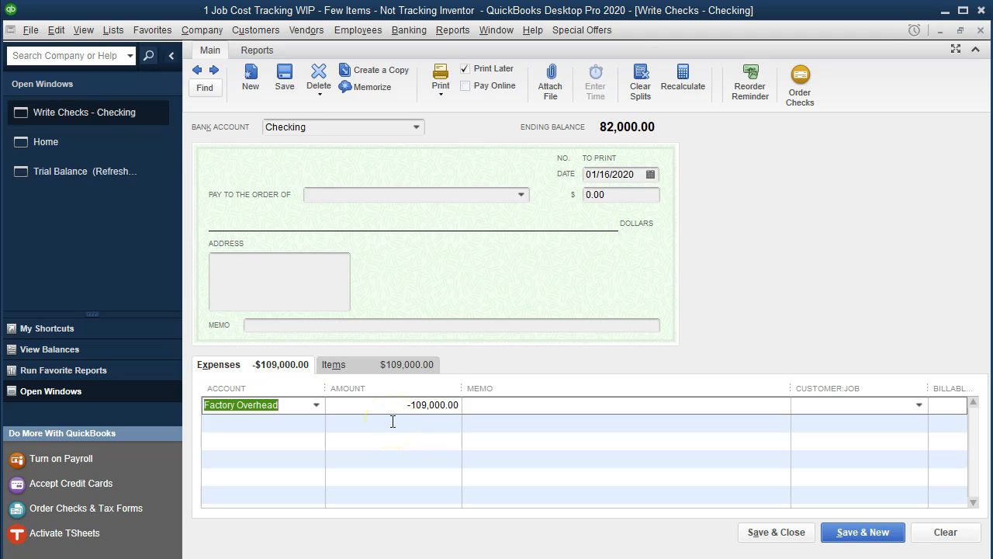
Save the check and refresh the trial balance, noting the 109,000.00 Factory Overhead credit.
click(782, 533)
click(464, 166)
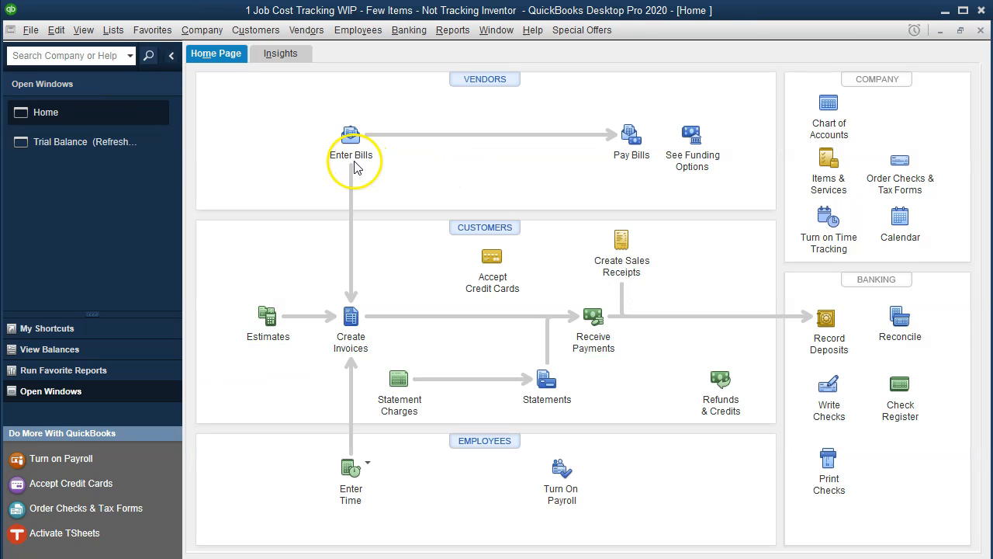
click(96, 147)
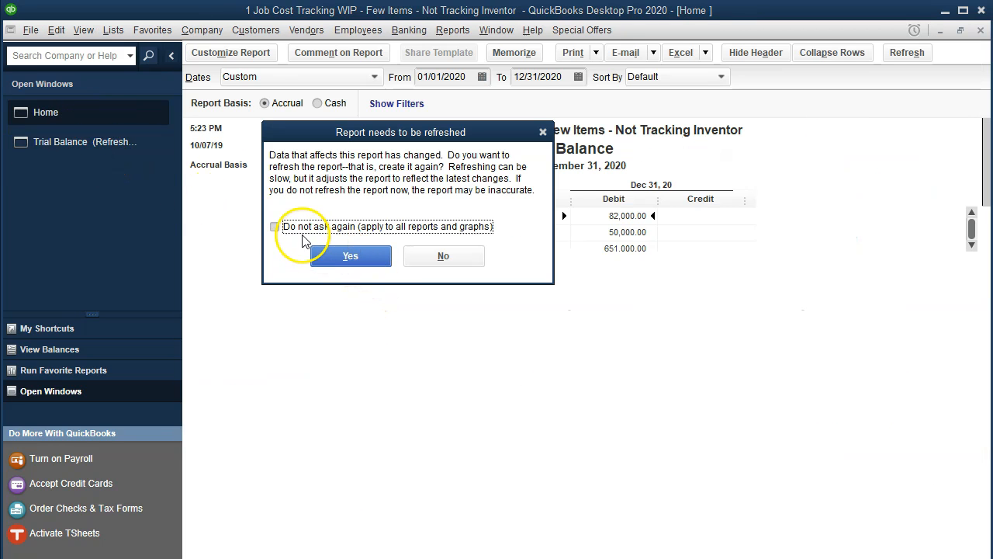
click(301, 233)
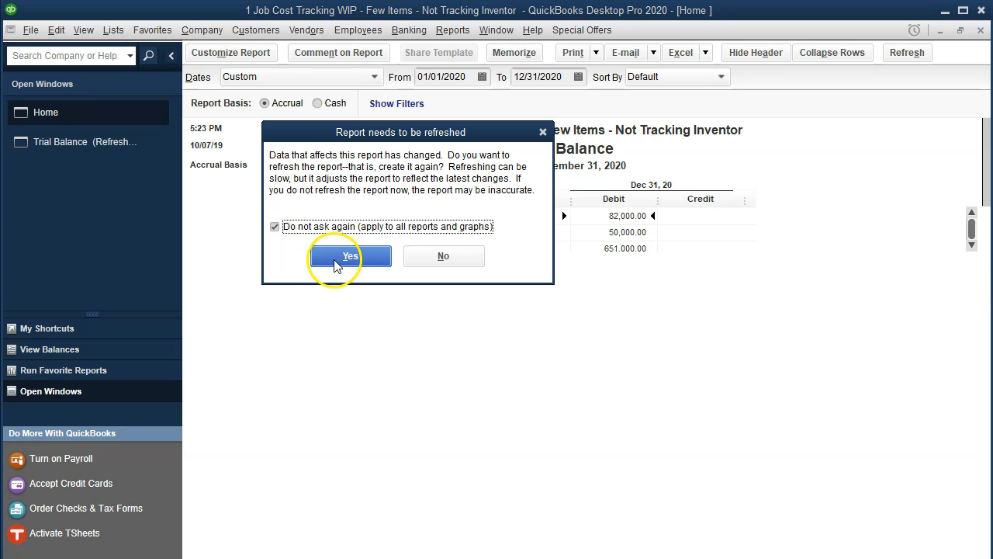
click(335, 260)
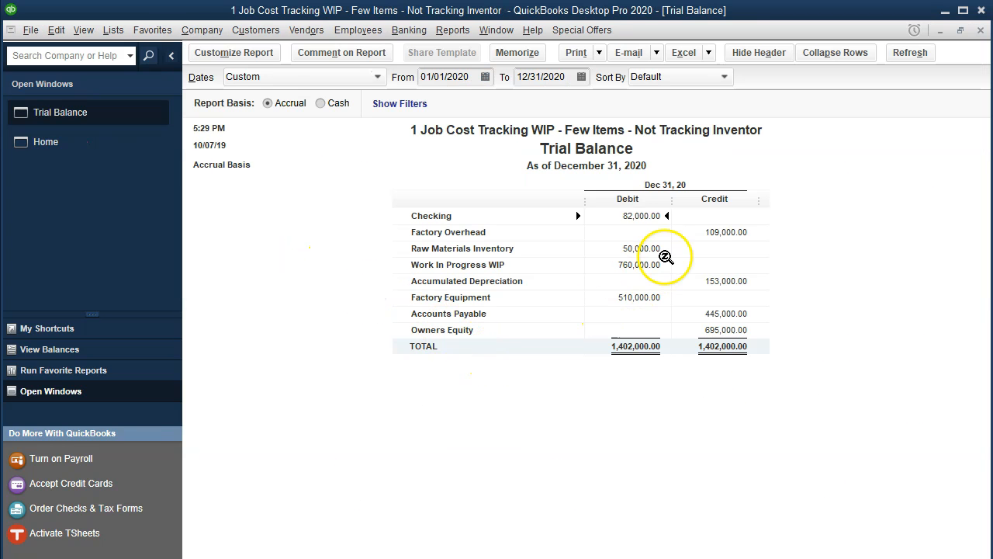
click(708, 232)
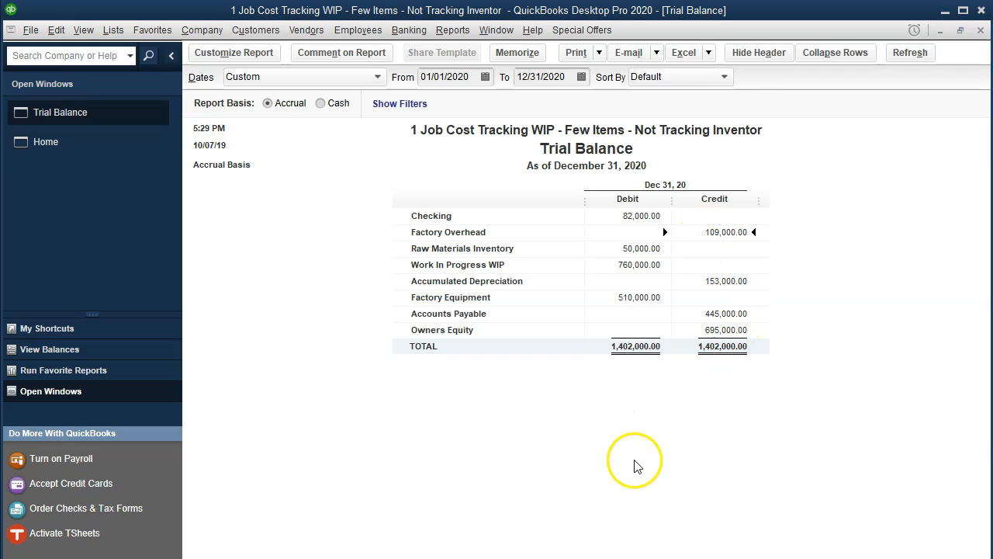
key(alt+Tab)
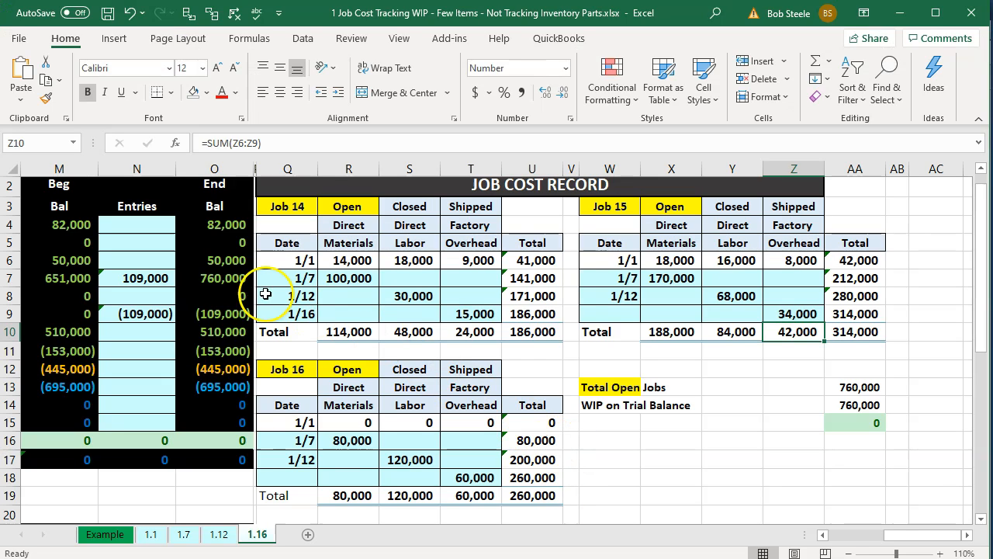
Check Excel's WIP end balance of 760,000 in O7 and factory overhead (109,000) in N9.
click(224, 271)
click(229, 311)
key(Left)
key(Left)
key(Left)
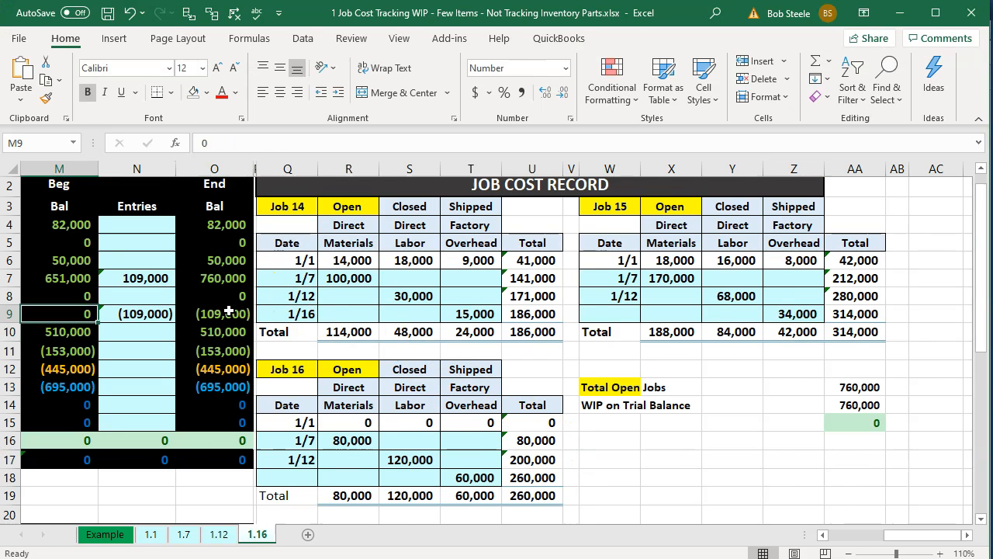
key(Right)
key(Right)
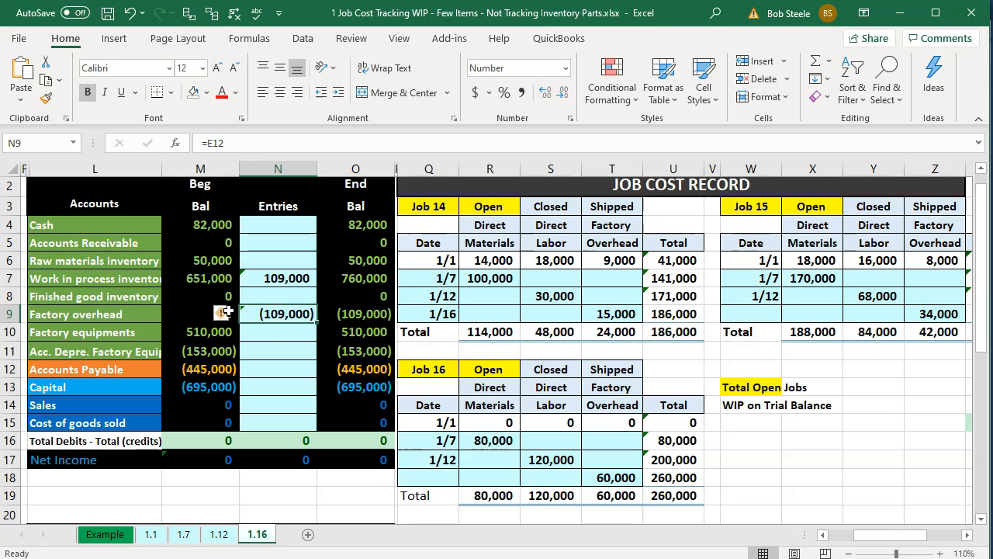
click(900, 13)
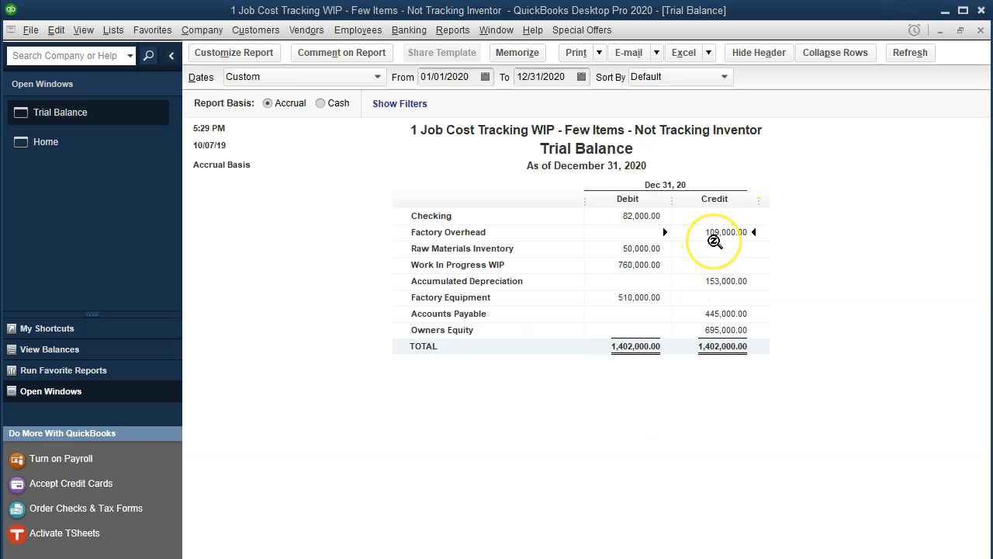
Match the trial balance's 760,000.00 WIP debit to Excel and open its transaction detail.
click(660, 252)
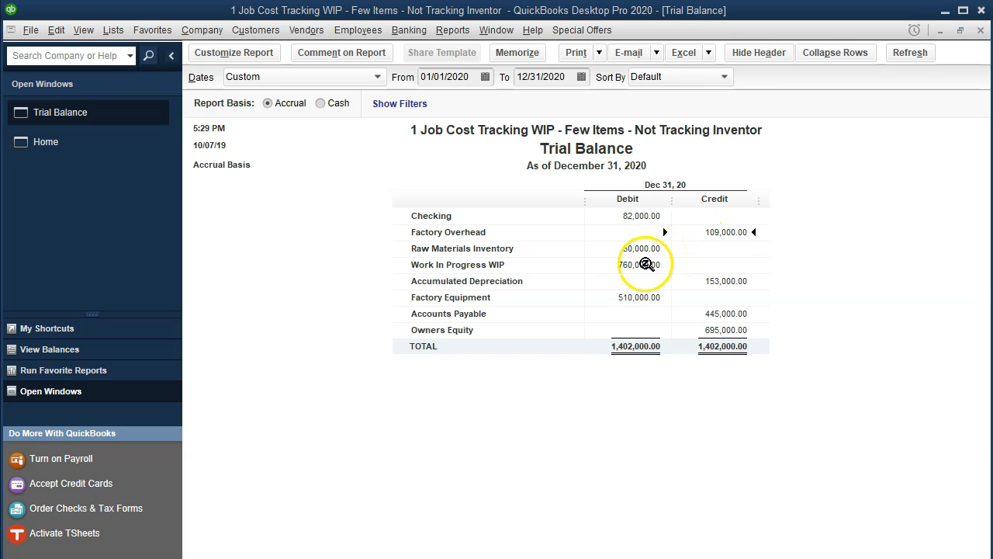
click(626, 263)
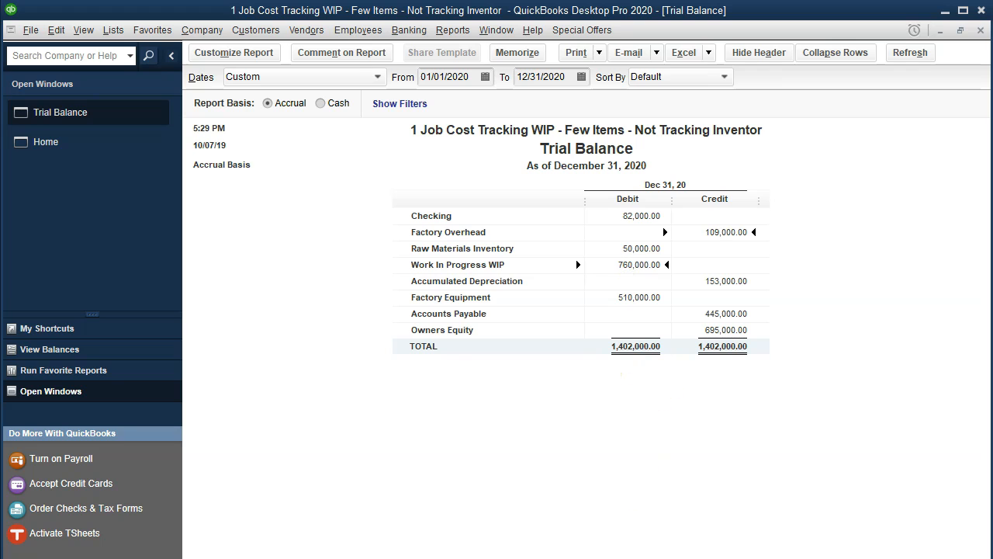
key(alt+Tab)
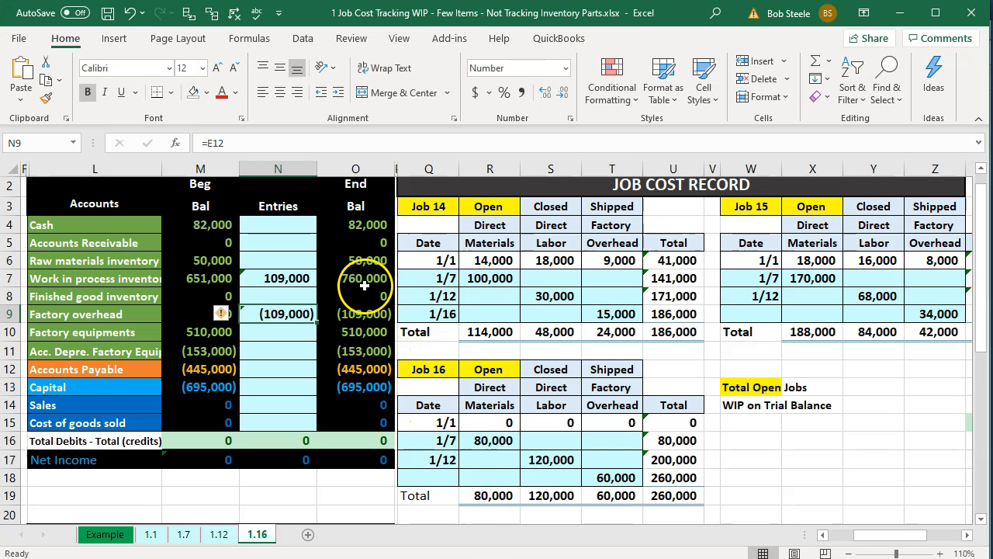
click(365, 283)
key(alt+Tab)
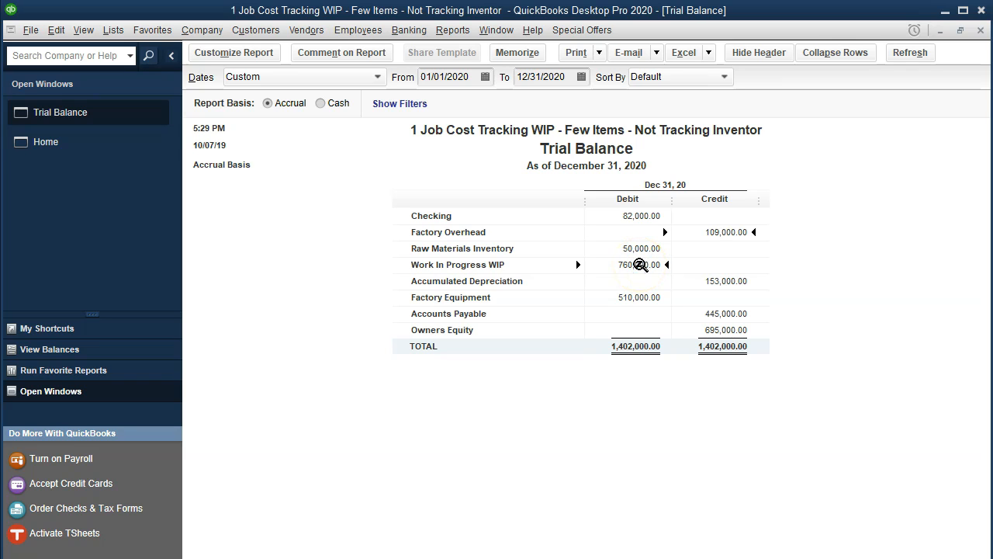
double_click(639, 265)
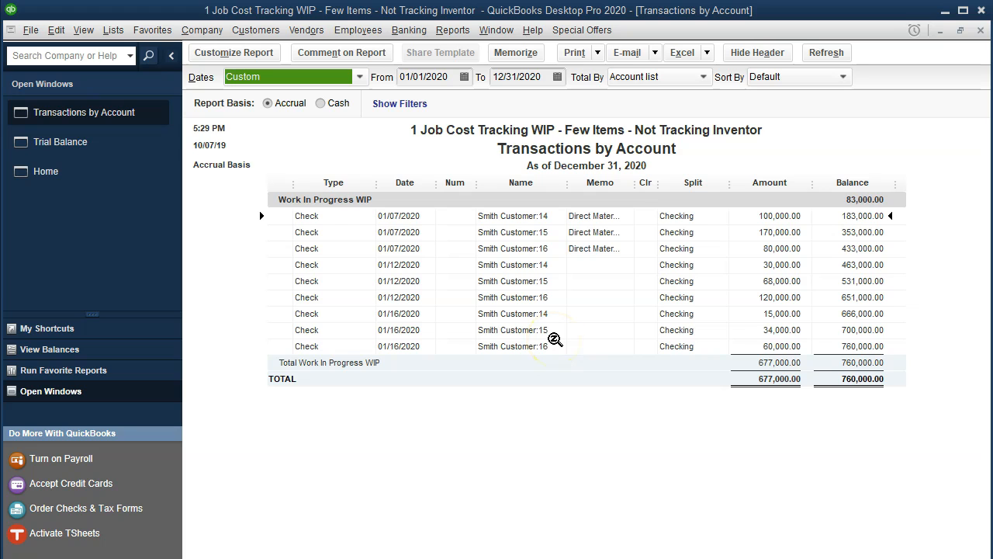
Inspect the 01/16/2020 overhead check, then close it and the Transactions by Account report.
double_click(772, 330)
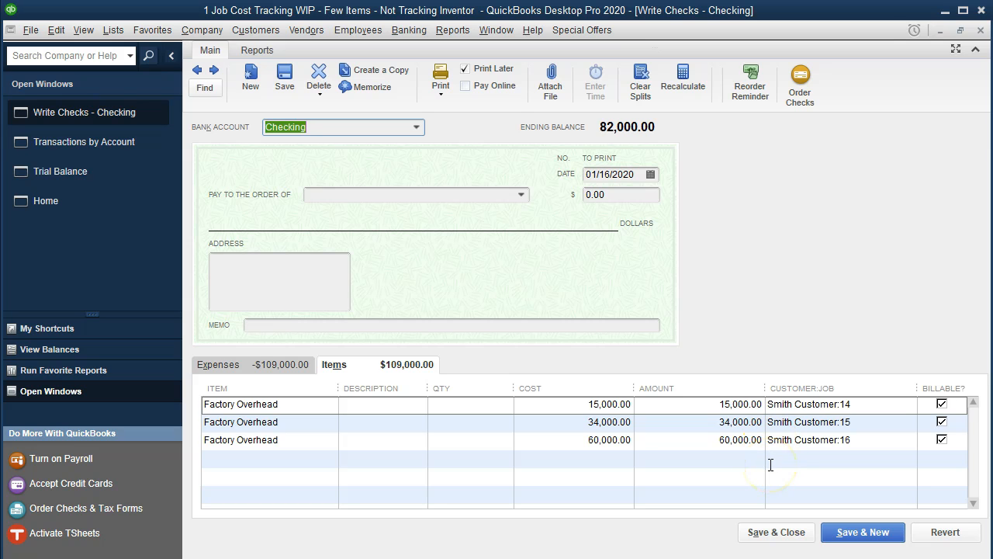
click(982, 30)
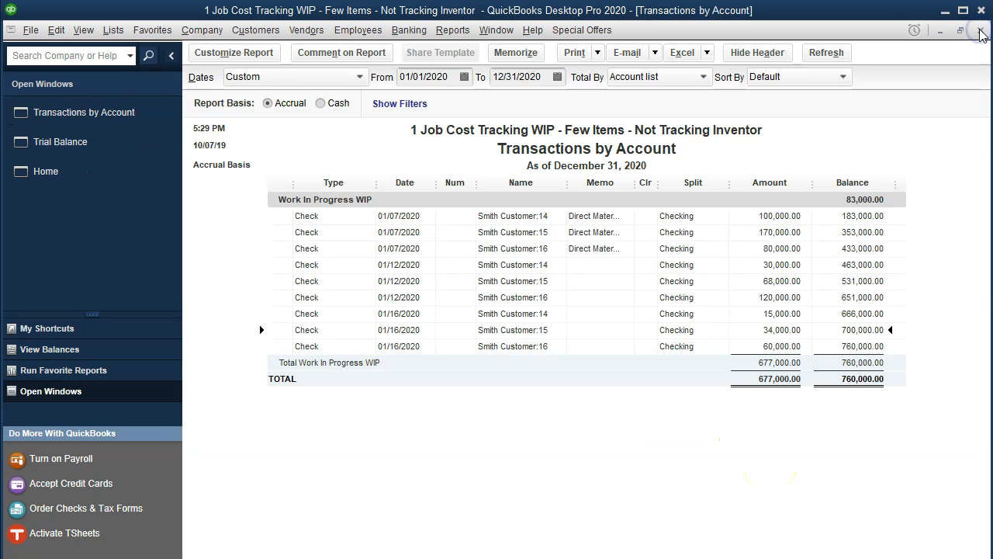
click(981, 31)
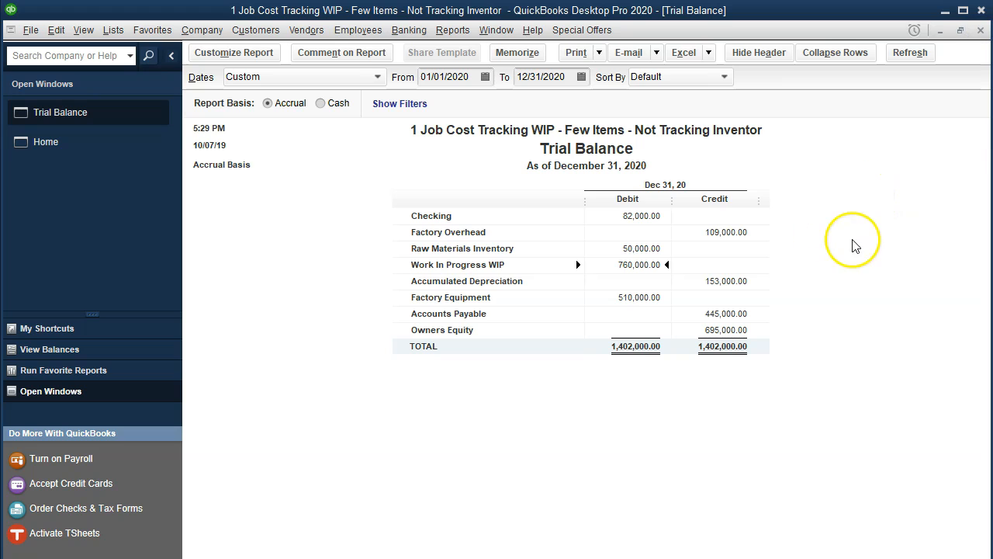
Open the Job Estimates vs. Actuals Summary report, noting total actual cost of 760,000.00.
click(468, 34)
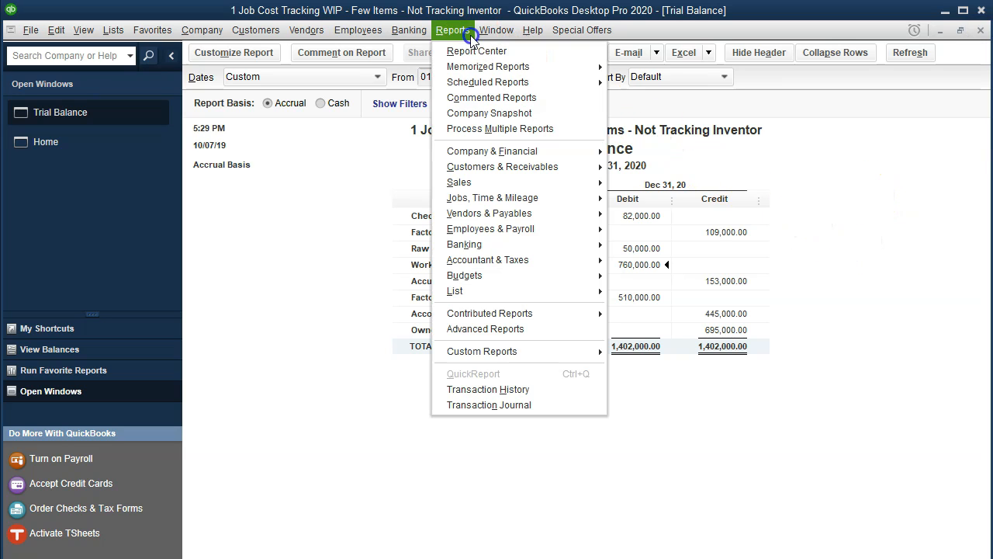
mouse_move(495, 227)
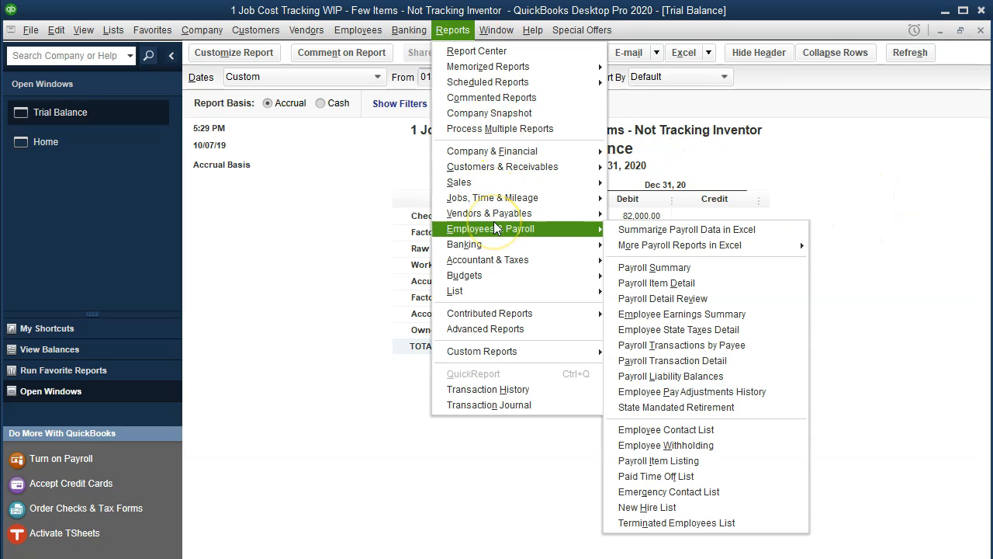
mouse_move(559, 198)
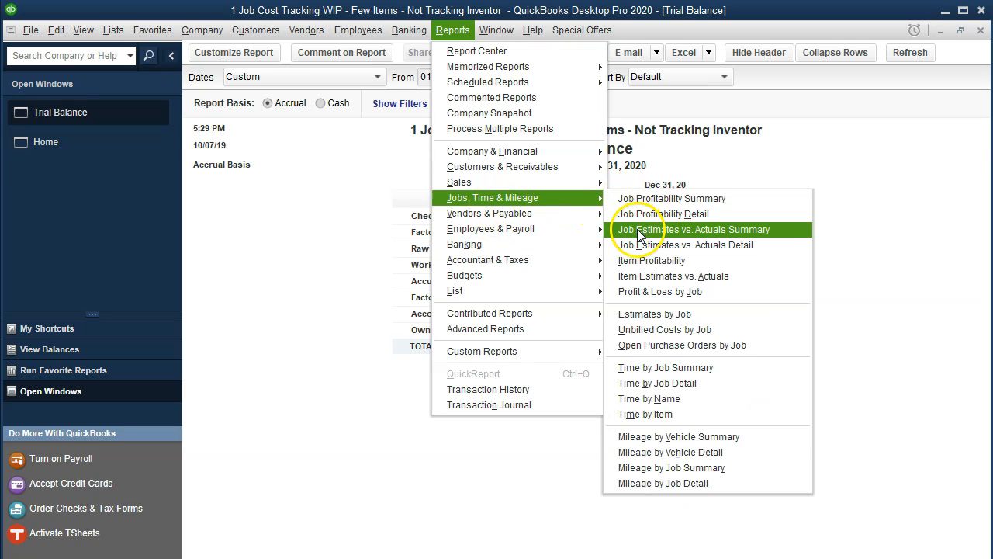
click(639, 231)
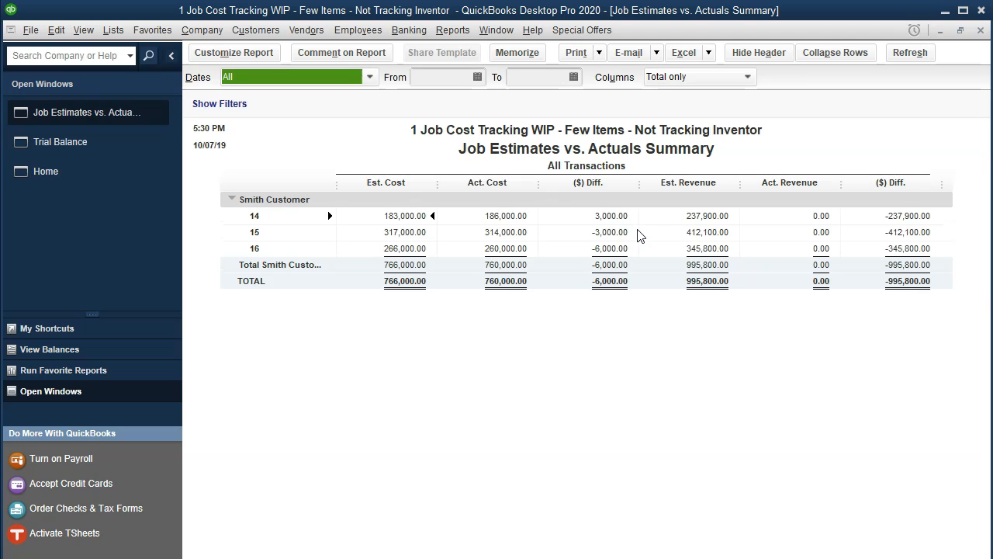
click(512, 281)
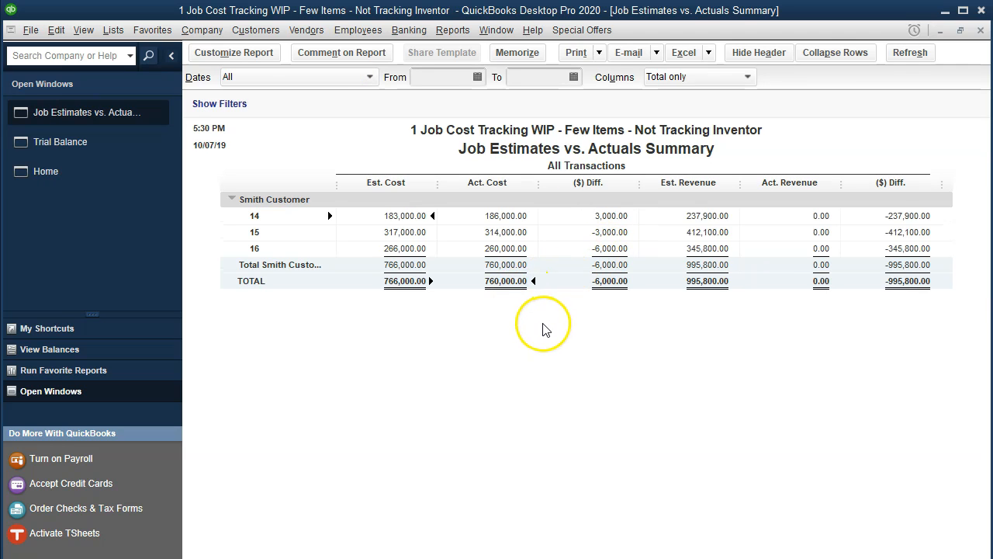
Compare the summary with the Trial Balance and step through the job rows for jobs 15 and 16.
click(136, 145)
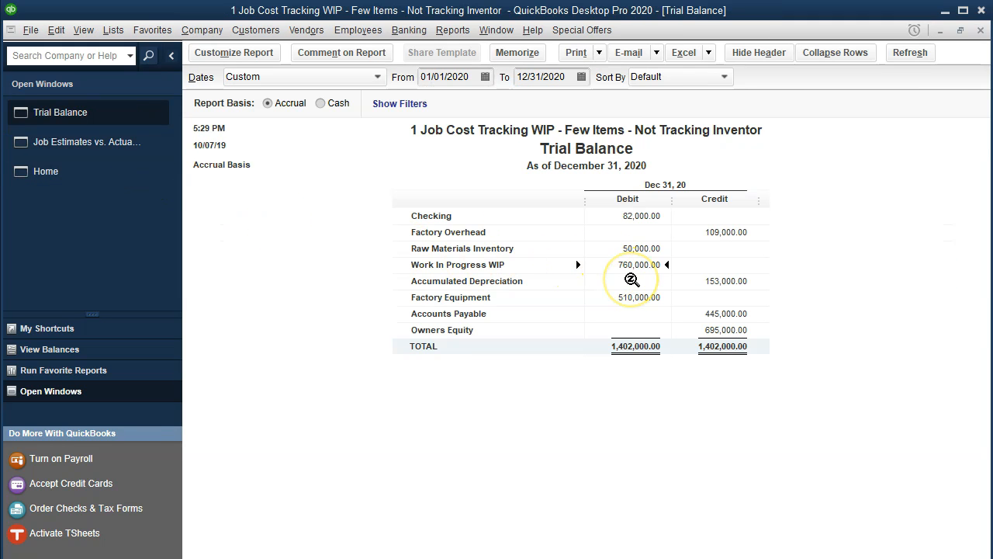
click(131, 159)
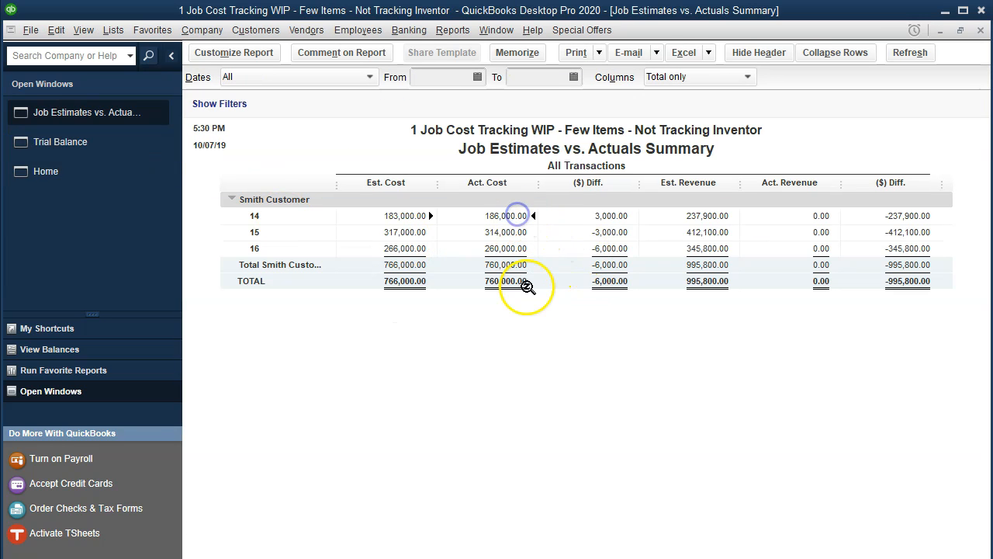
key(Down)
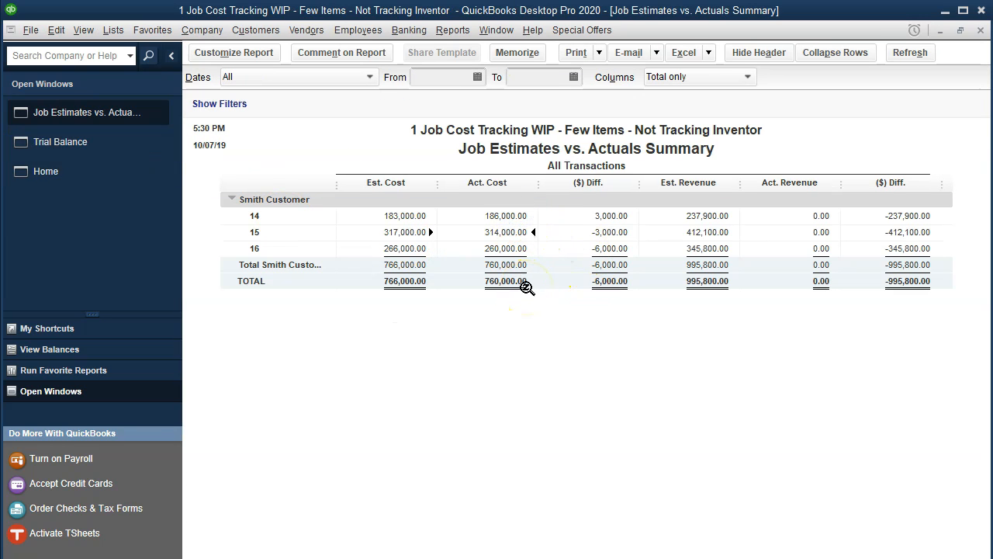
key(Down)
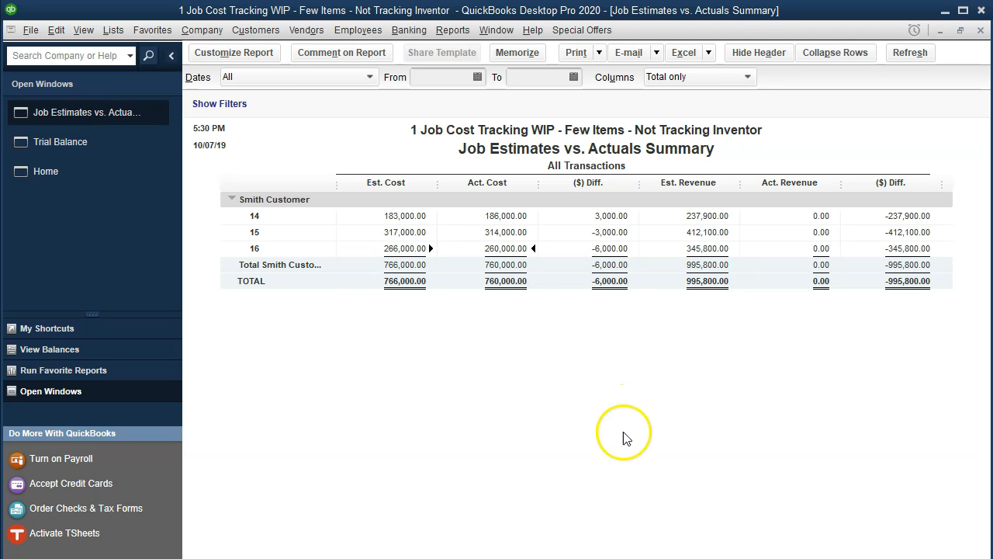
Review Excel's job totals in U10, AA10 and U19 (186,000, 314,000, 260,000) against QuickBooks.
click(535, 557)
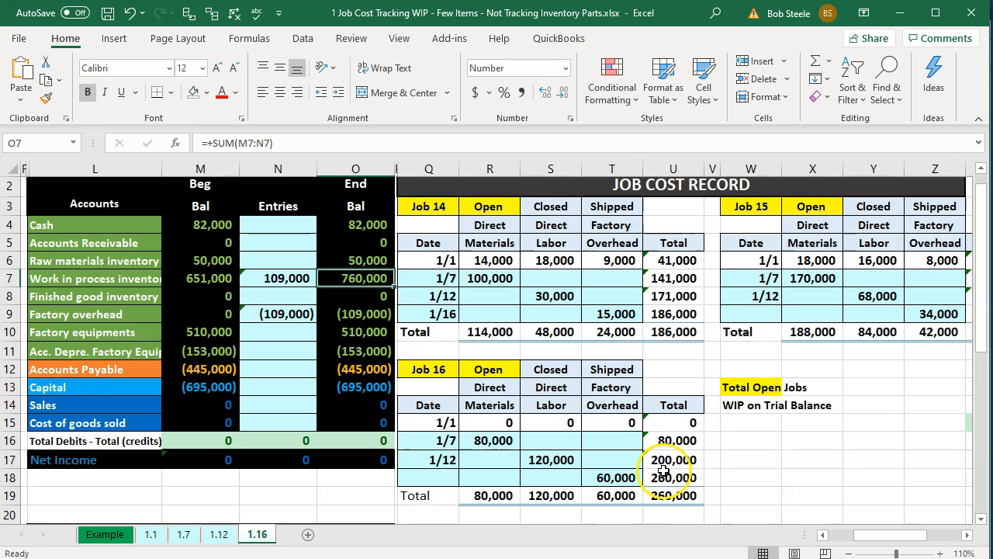
click(684, 331)
key(Right)
key(Right)
key(Right)
key(Right)
key(Right)
key(Right)
key(Right)
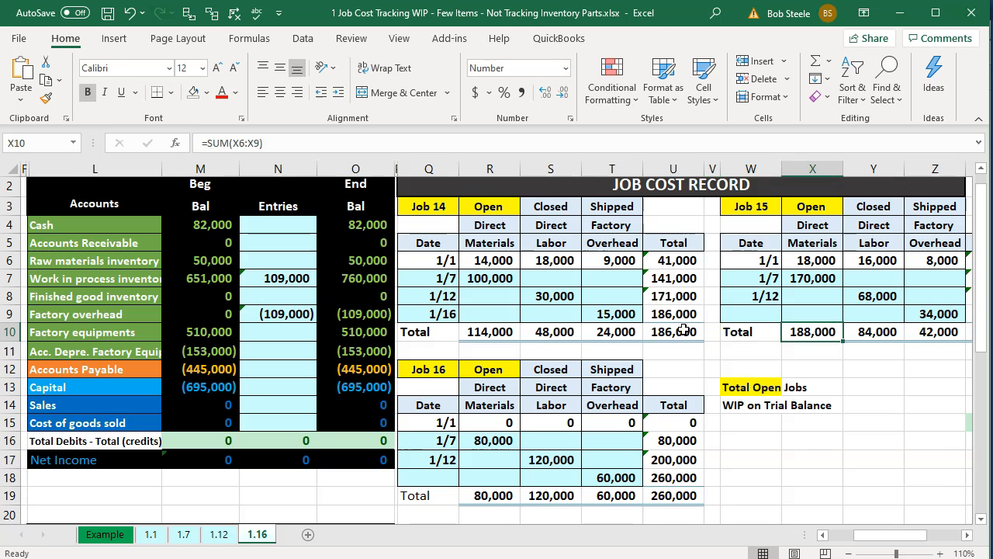
key(Left)
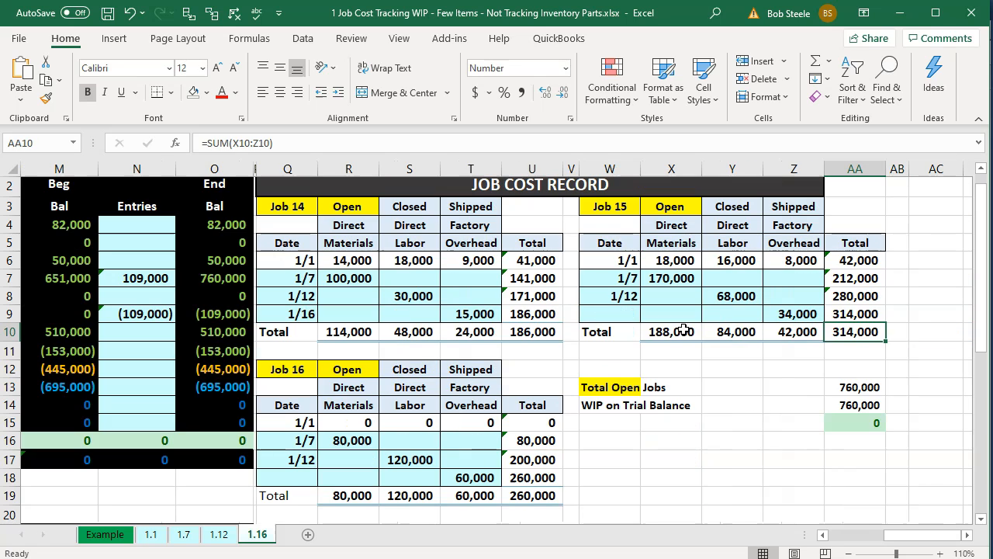
click(557, 495)
key(alt+Tab)
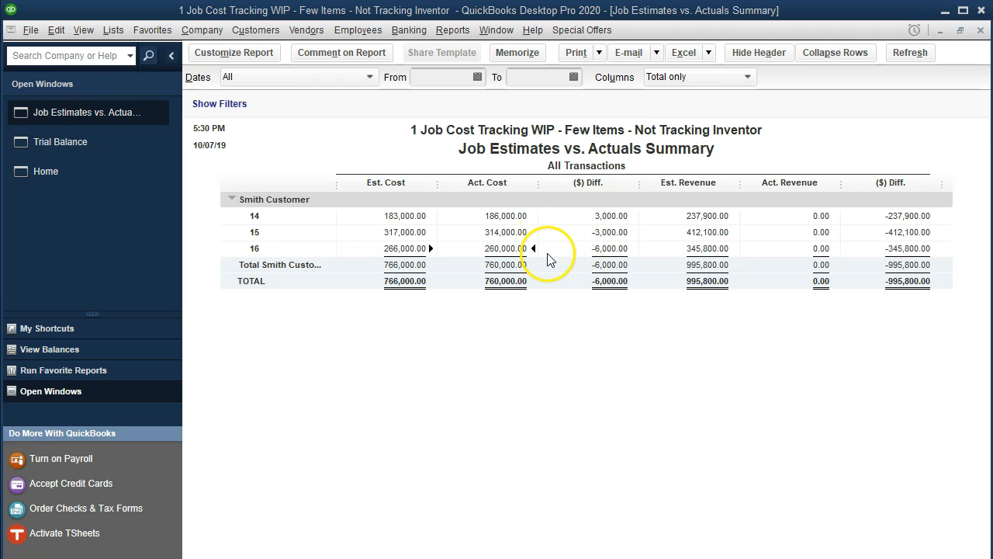
Run a Job Estimates vs. Actuals Detail report for customer job 16, showing 260,000.00 actual cost.
click(464, 32)
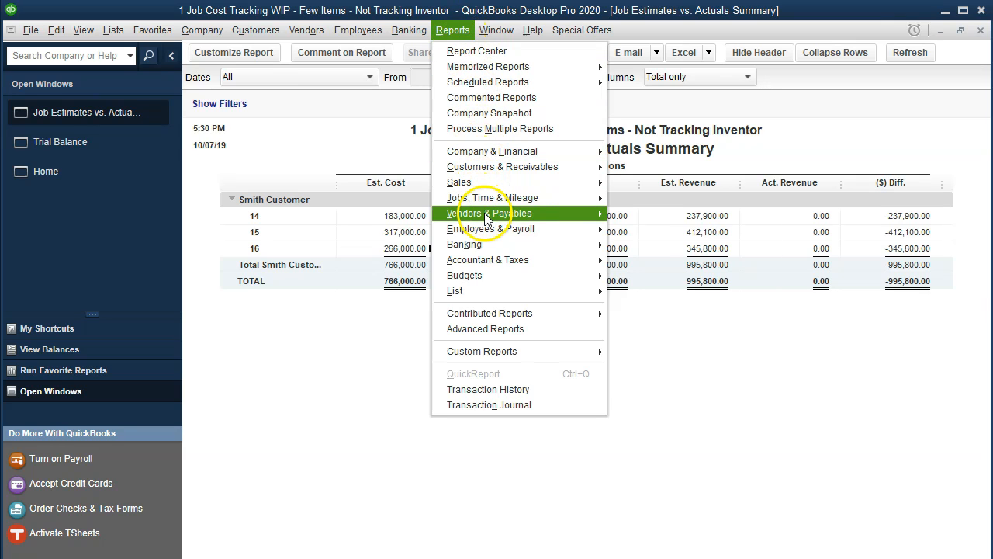
mouse_move(474, 198)
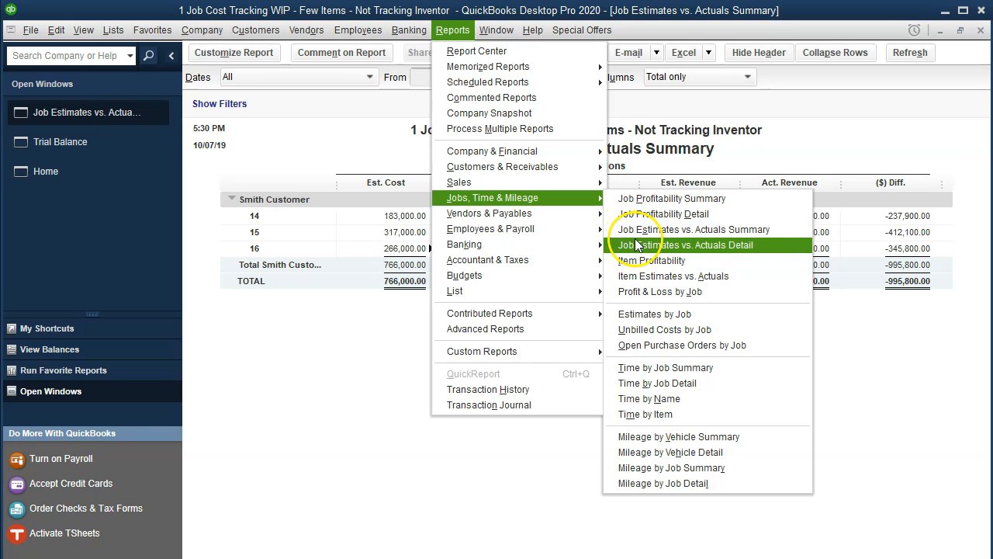
click(741, 248)
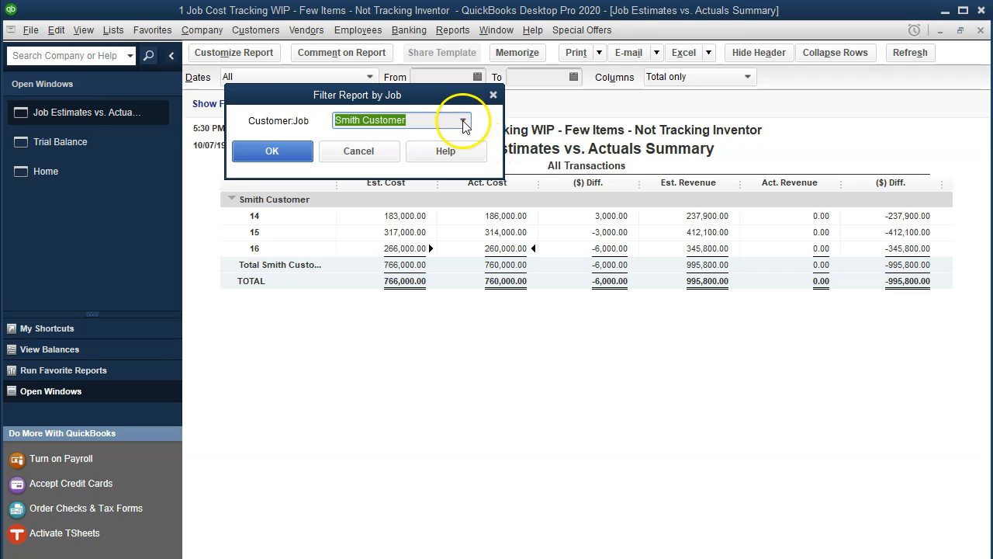
click(463, 121)
click(381, 229)
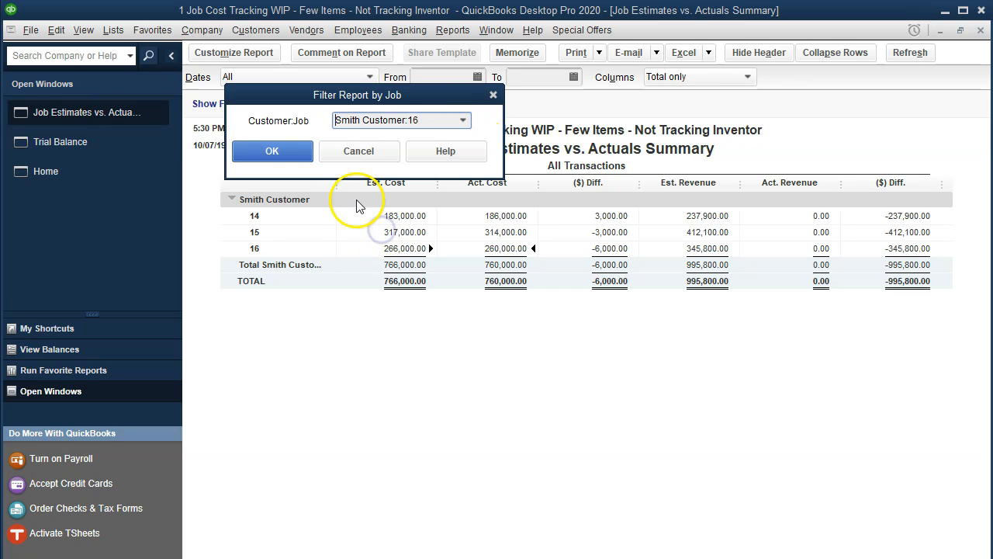
click(295, 154)
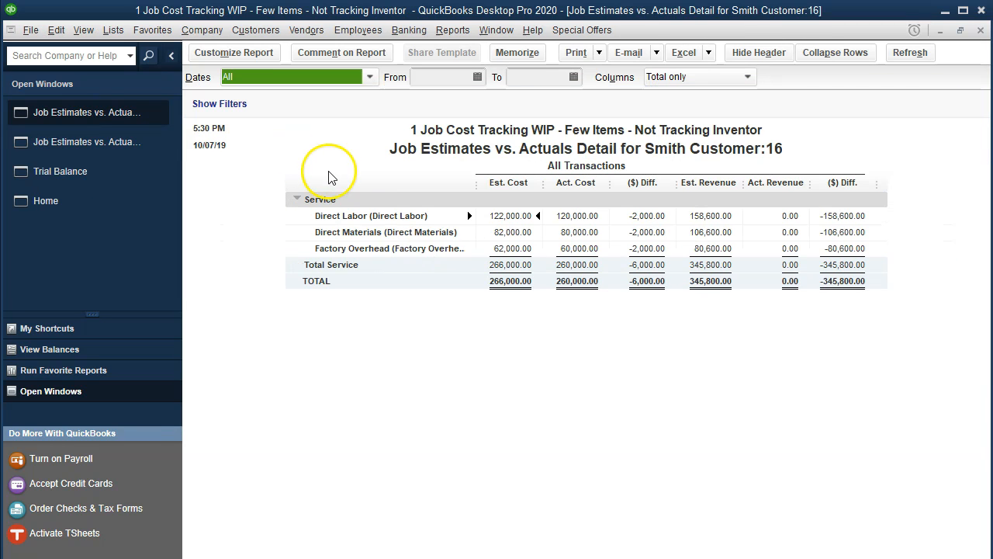
click(573, 226)
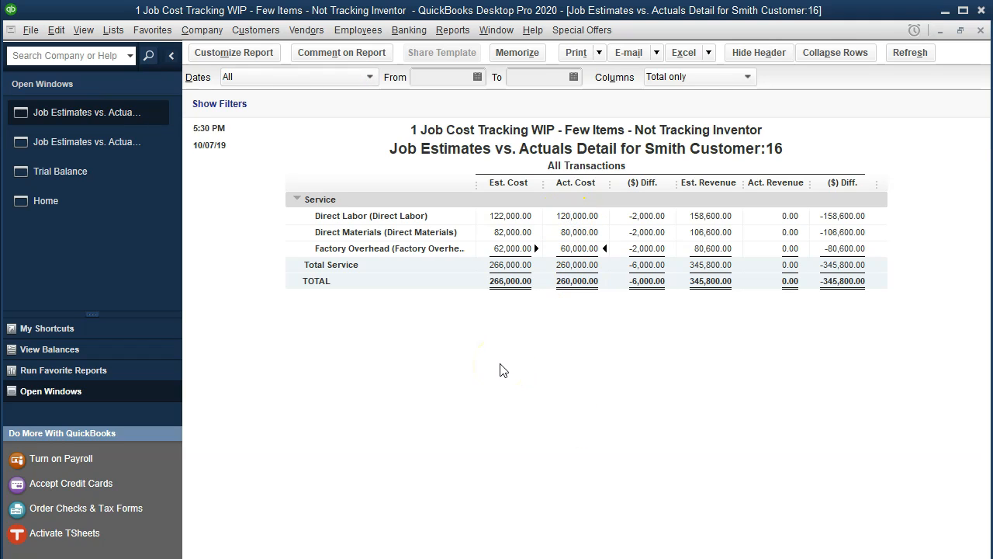
click(520, 557)
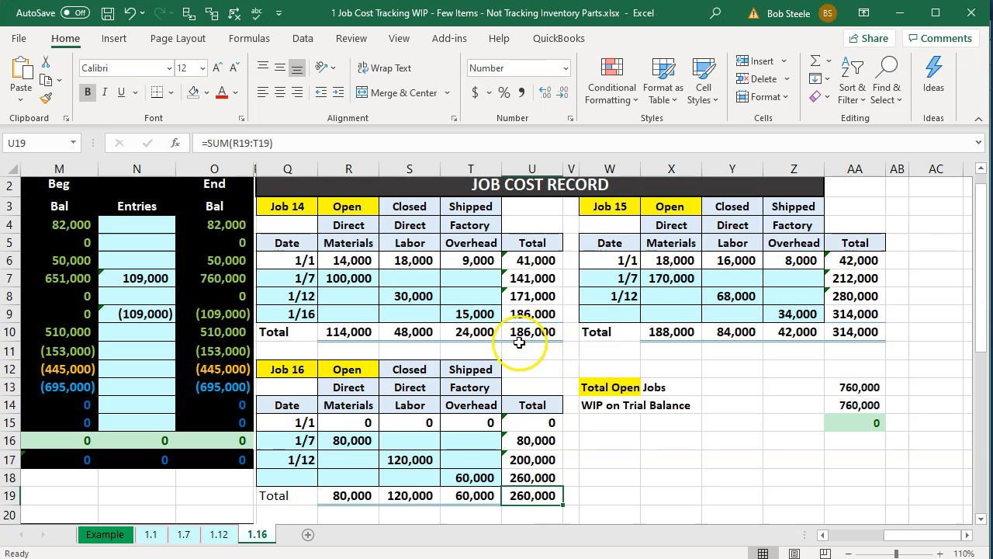
Review Job 16's row 19 costs in Excel: 80,000 materials, 120,000 labor, 260,000 total.
click(354, 496)
key(Right)
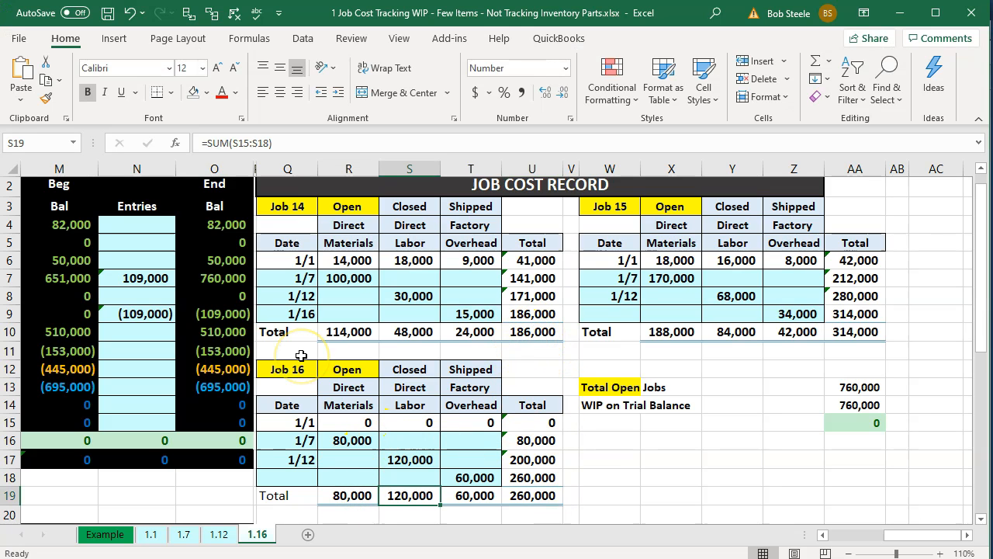
key(Right)
key(Right)
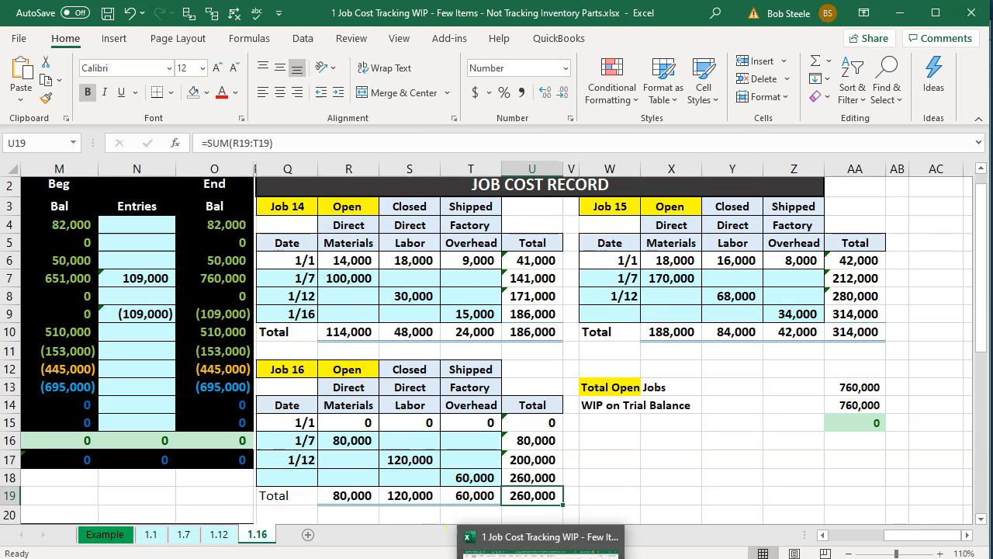
click(545, 558)
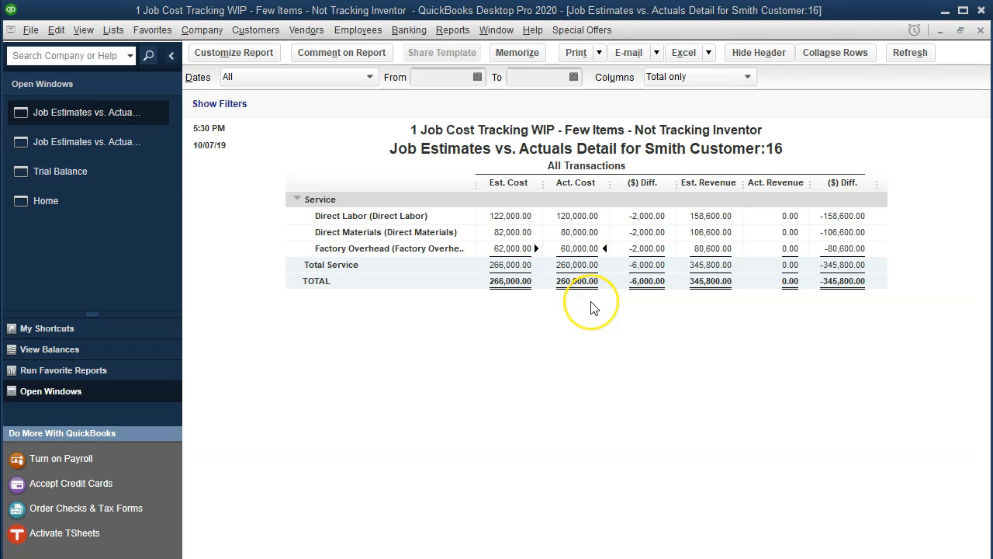